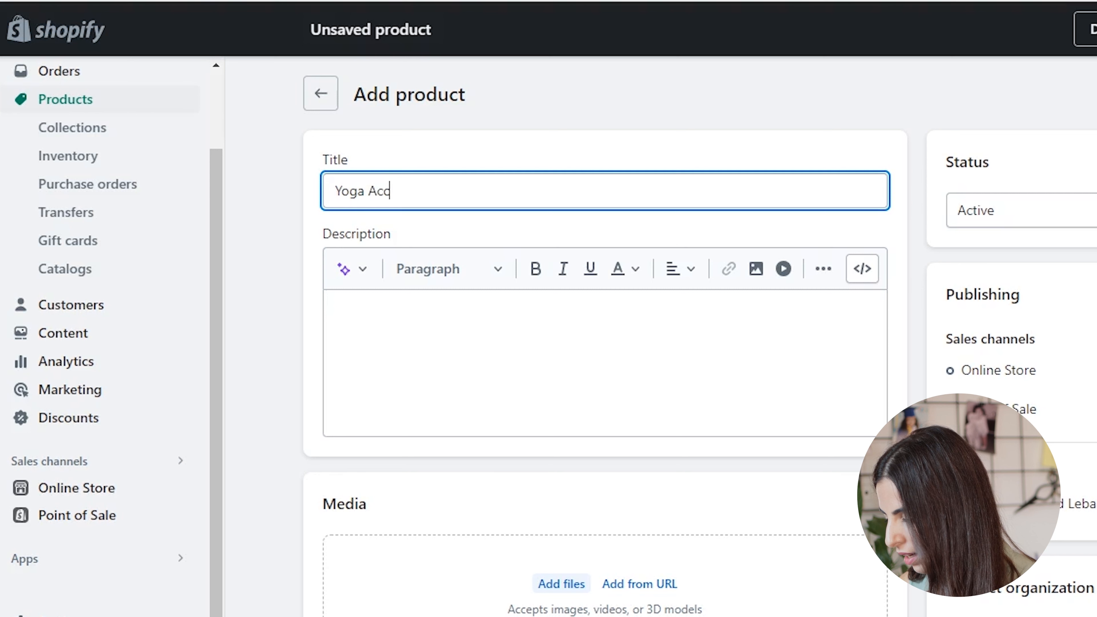
# - Title the new product Yoga Accessories Bundle, set its price to 10, and save it
pyautogui.write('Bundle')
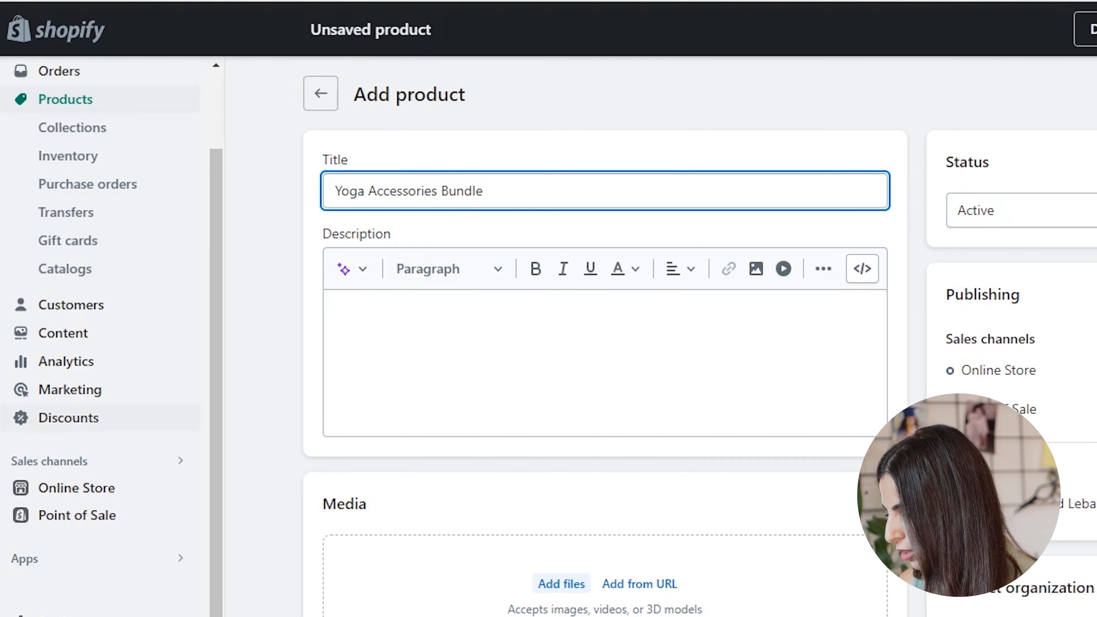
pyautogui.scroll(-5, 605, 337)
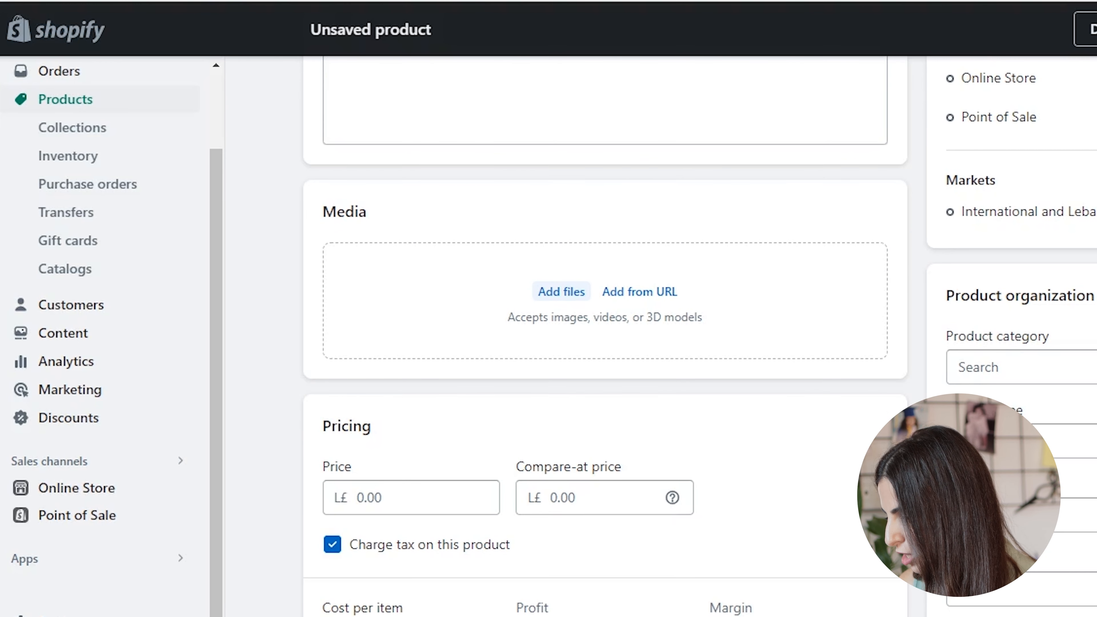
pyautogui.scroll(-3, 605, 337)
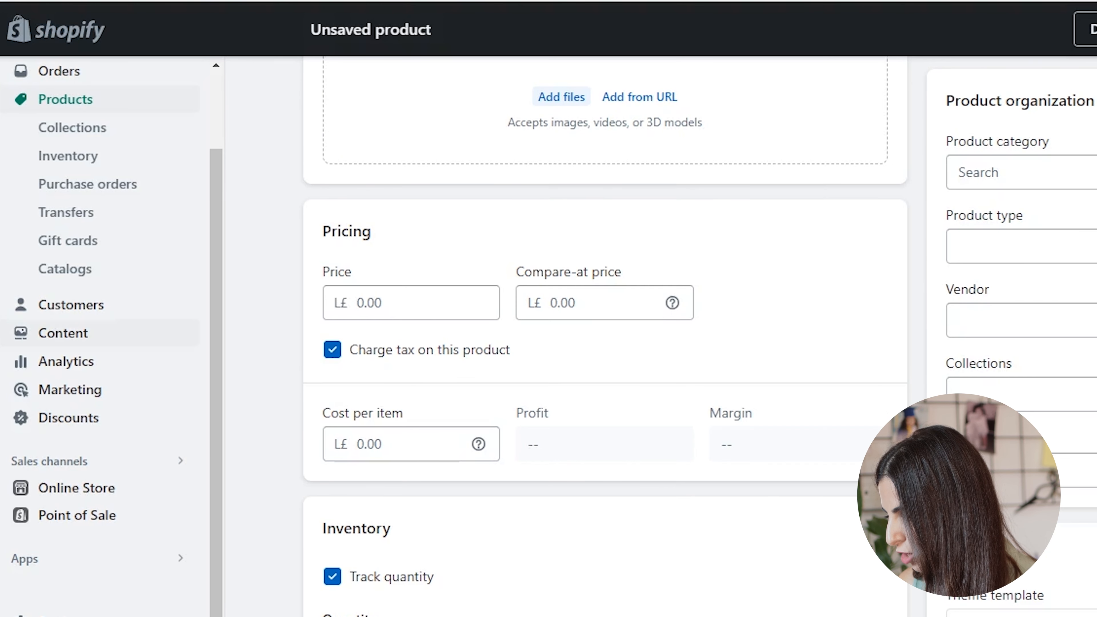
pyautogui.click(411, 302)
pyautogui.write('10')
pyautogui.press('Return')
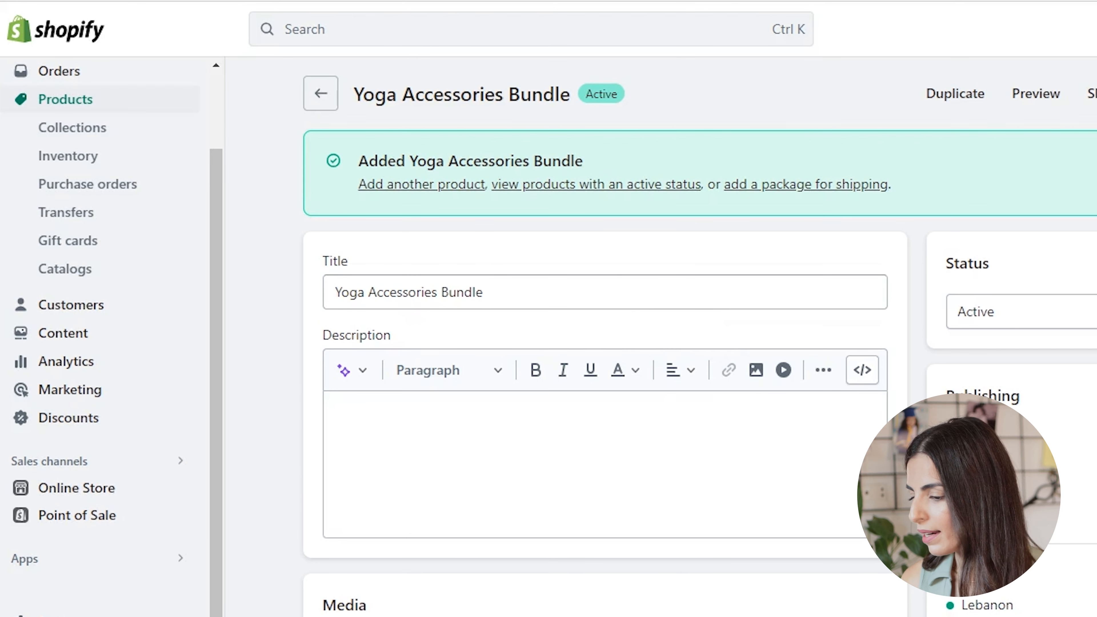
# - Open the BSS: Product Variants Options app and go to its Option Sets page
pyautogui.click(25, 558)
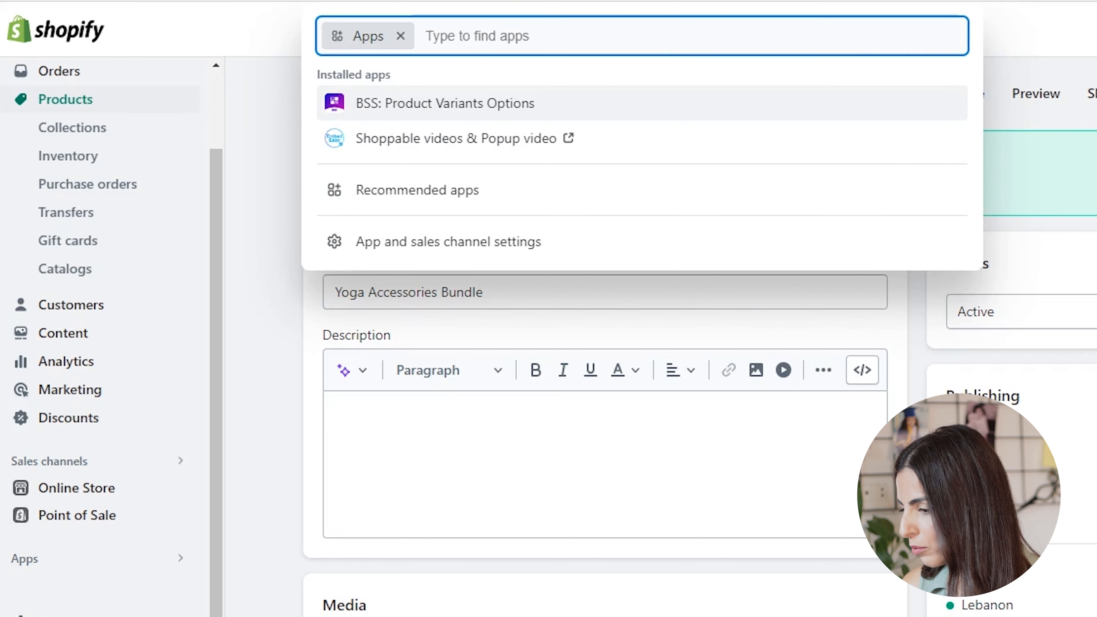
pyautogui.press('Return')
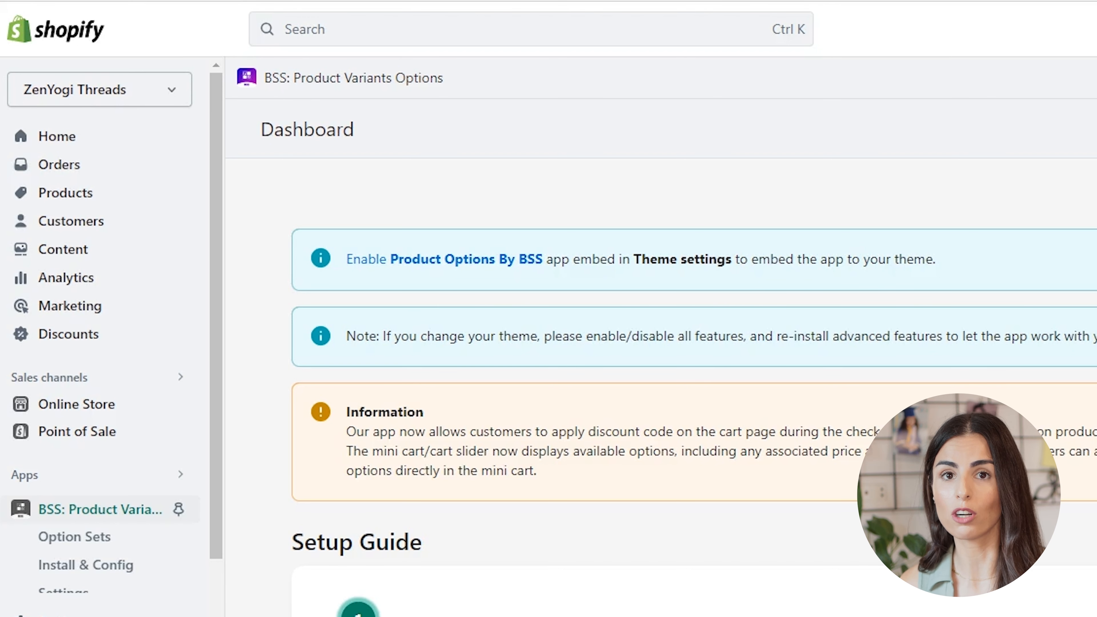
pyautogui.scroll(-15, 691, 388)
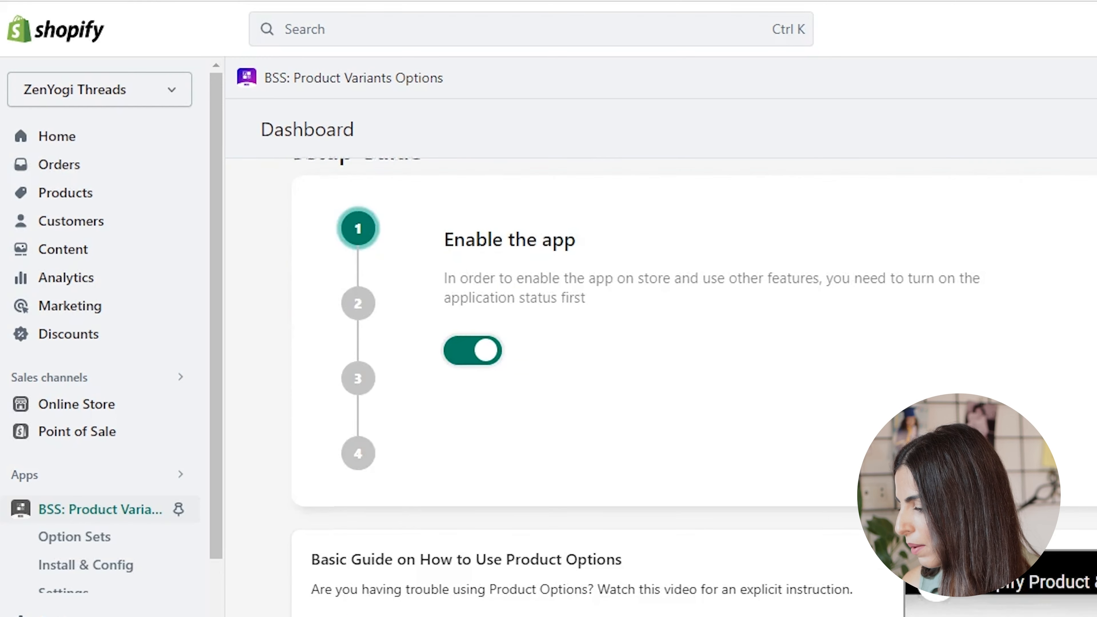
pyautogui.click(74, 536)
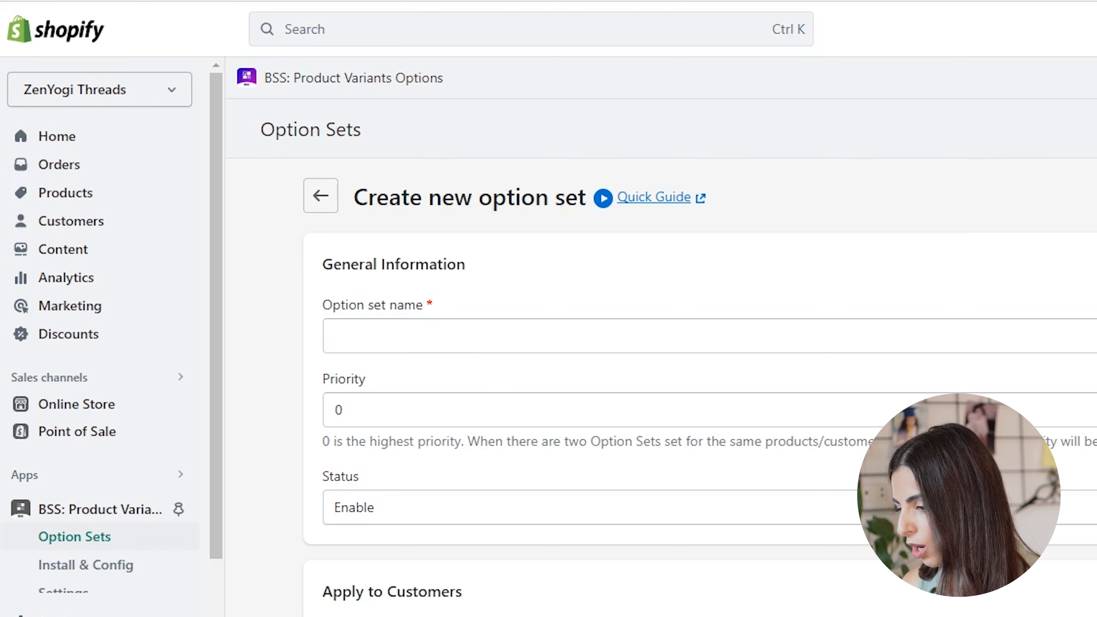
pyautogui.click(432, 337)
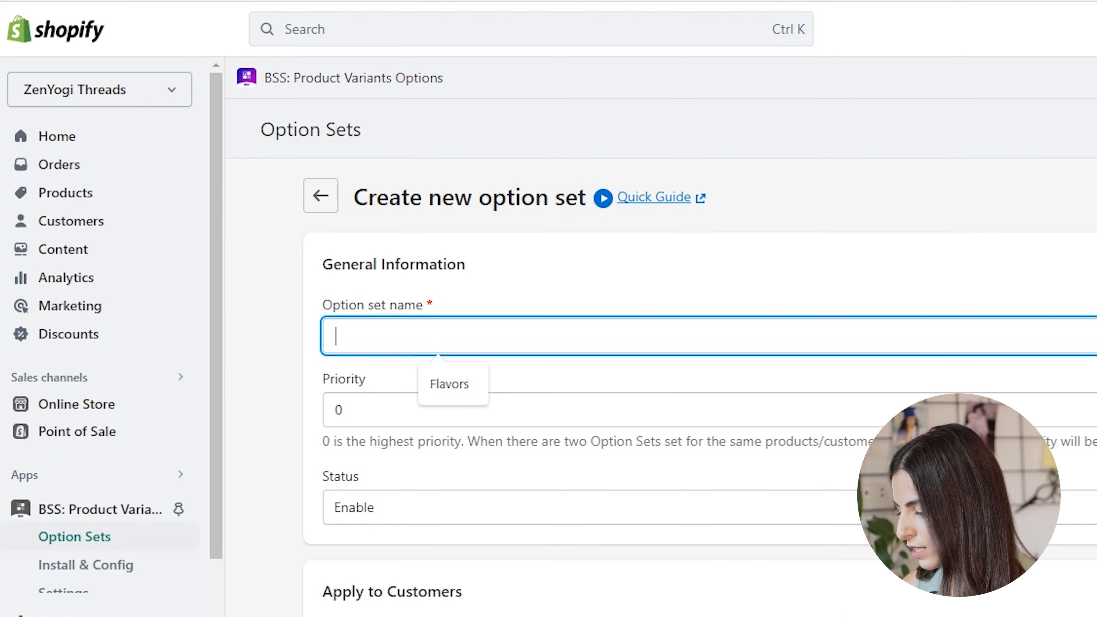
pyautogui.write('Yoga Avvesories Bundle')
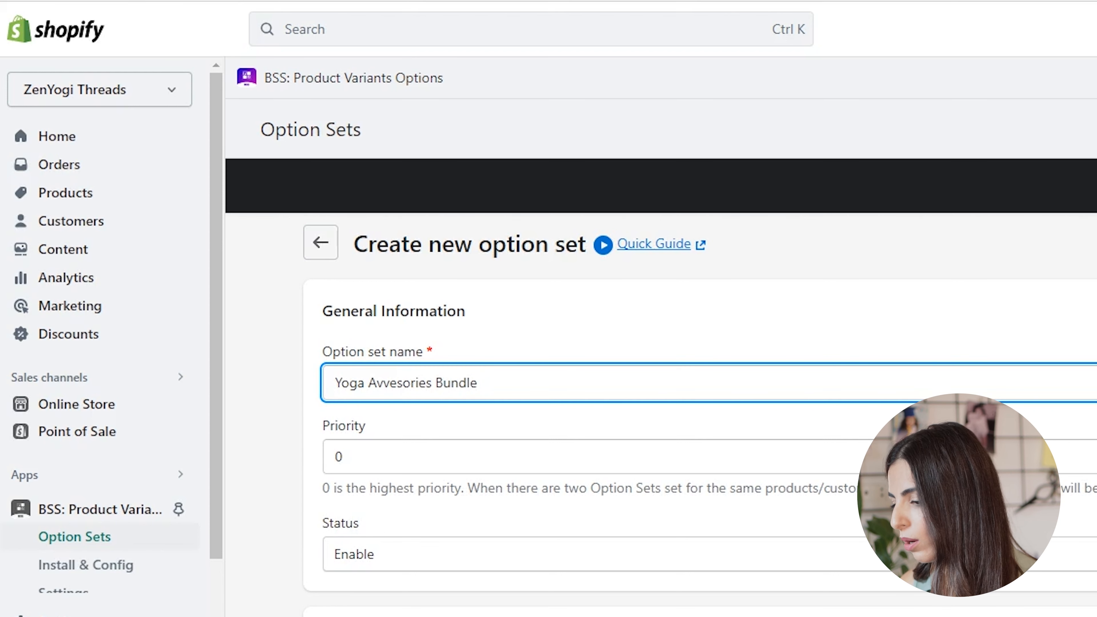
pyautogui.click(391, 382)
pyautogui.press('BackSpace')
pyautogui.press('BackSpace')
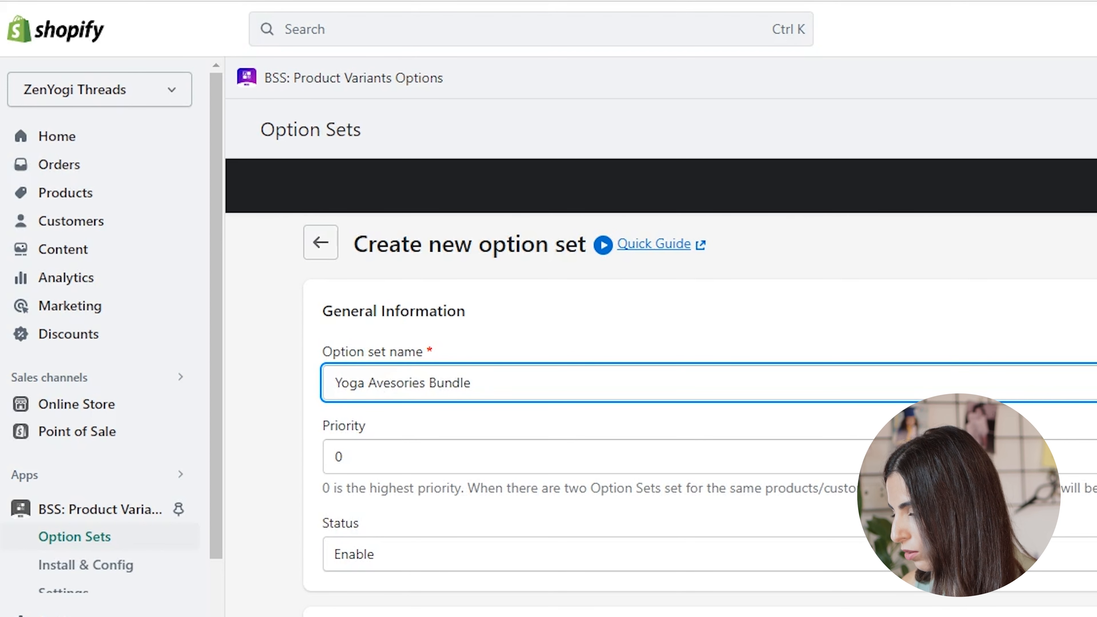
pyautogui.write('cc')
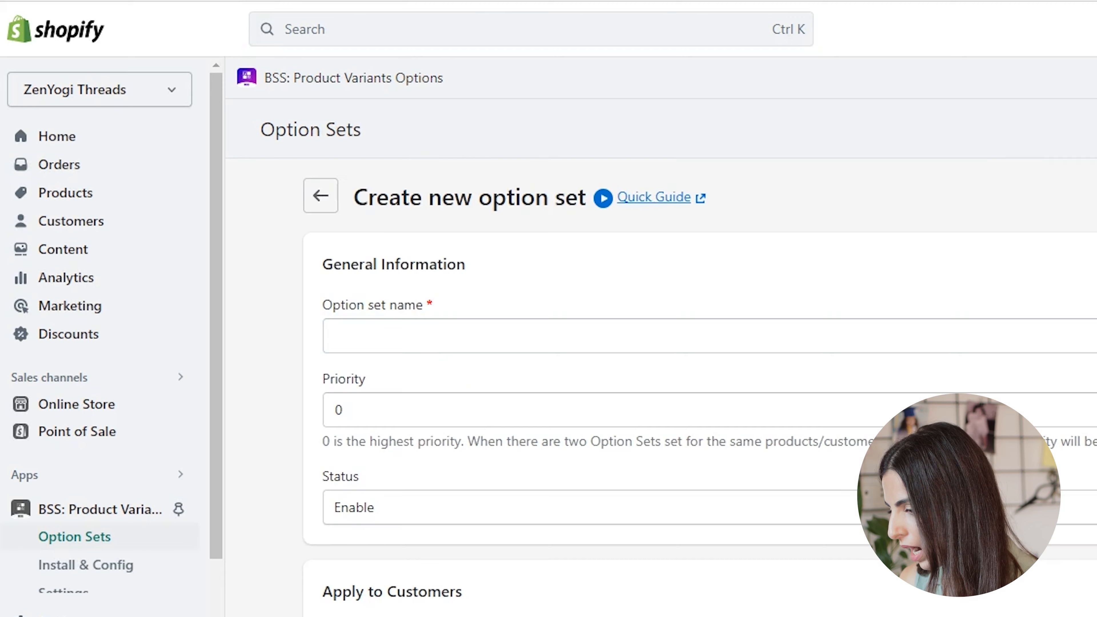
# - Start a new option set and name it Yoga Bundle
pyautogui.click(439, 336)
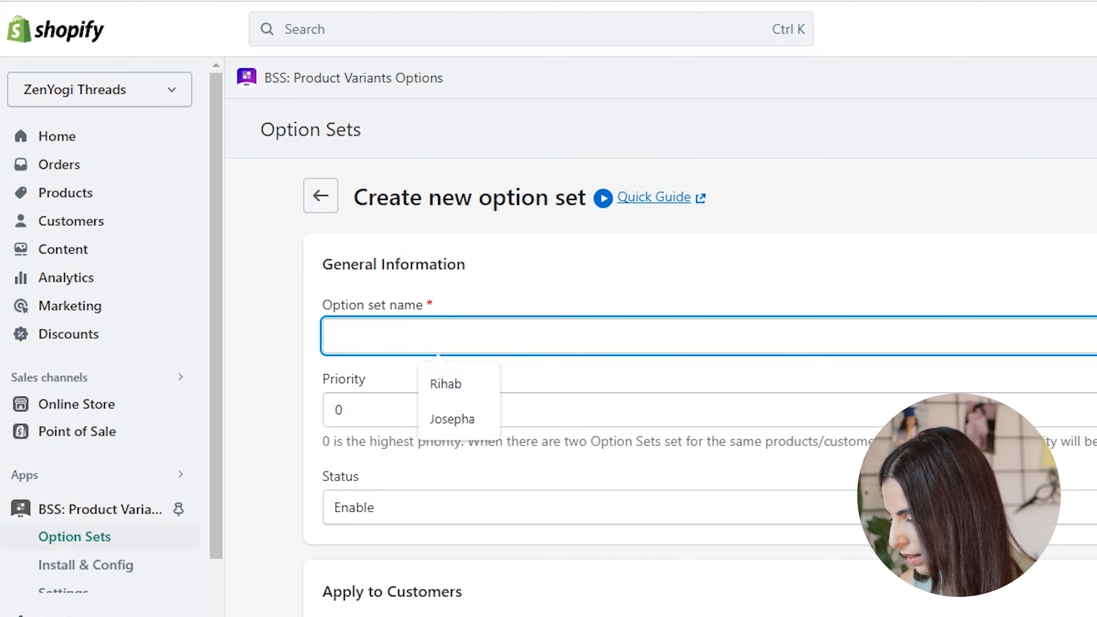
pyautogui.write('Yoga Bundle')
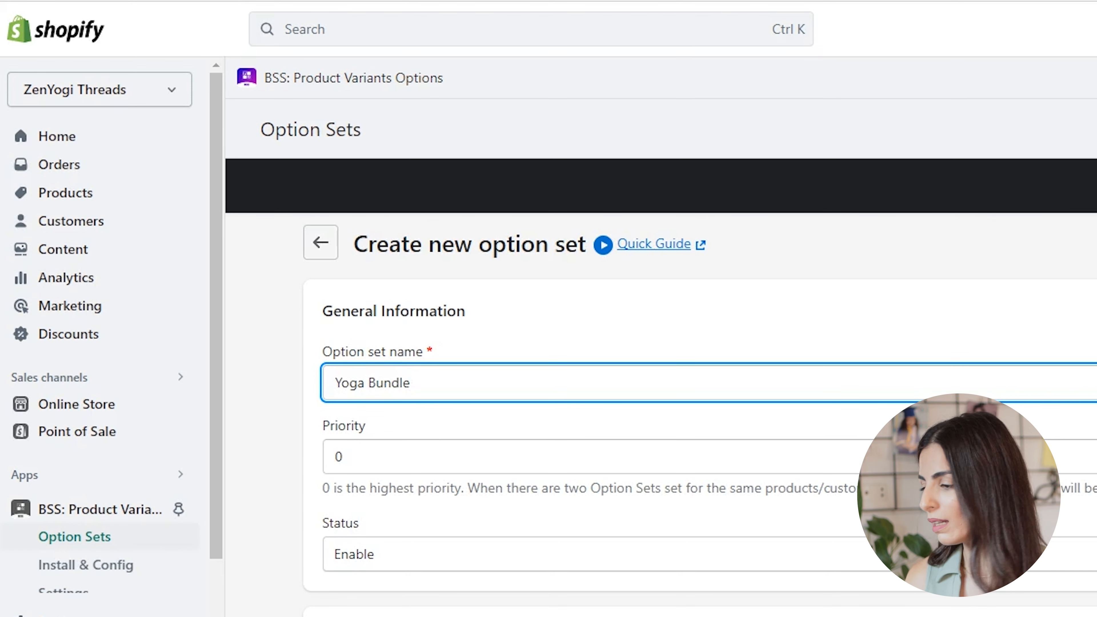
# - Apply the option set to specific products only, searching for yoga and selecting Yoga Accessories Bundle
pyautogui.scroll(-2, 661, 388)
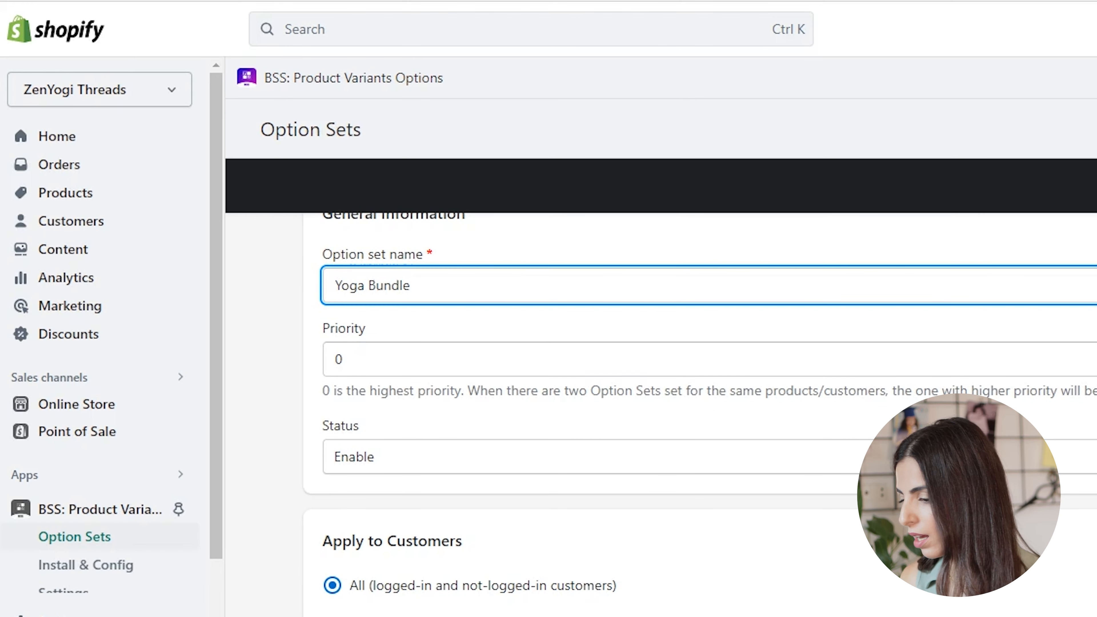
pyautogui.scroll(-2, 661, 388)
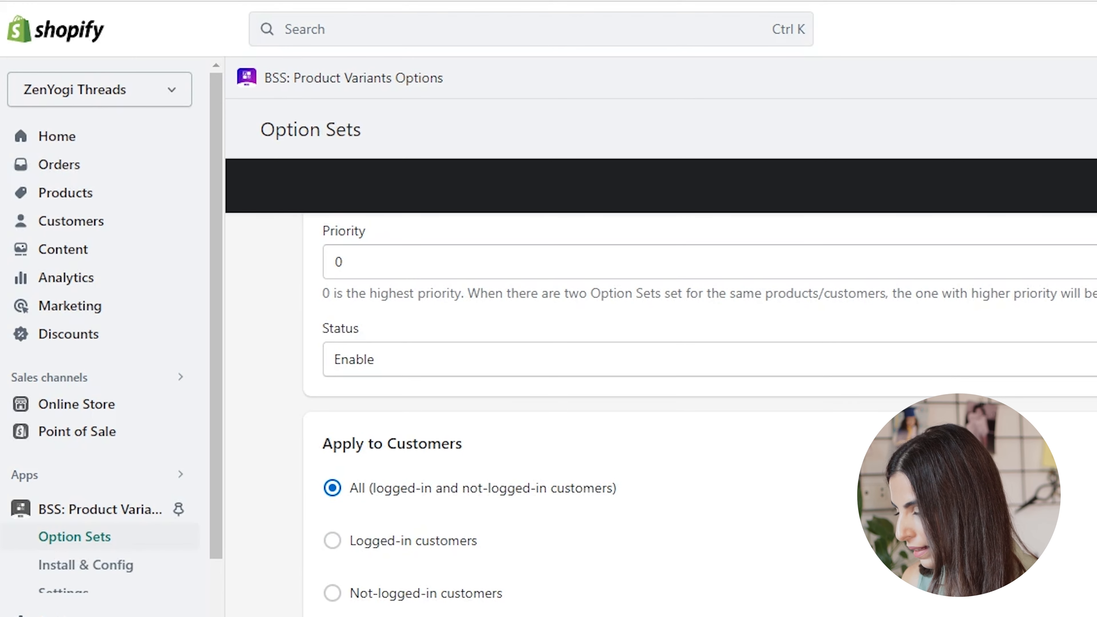
pyautogui.scroll(-10, 660, 389)
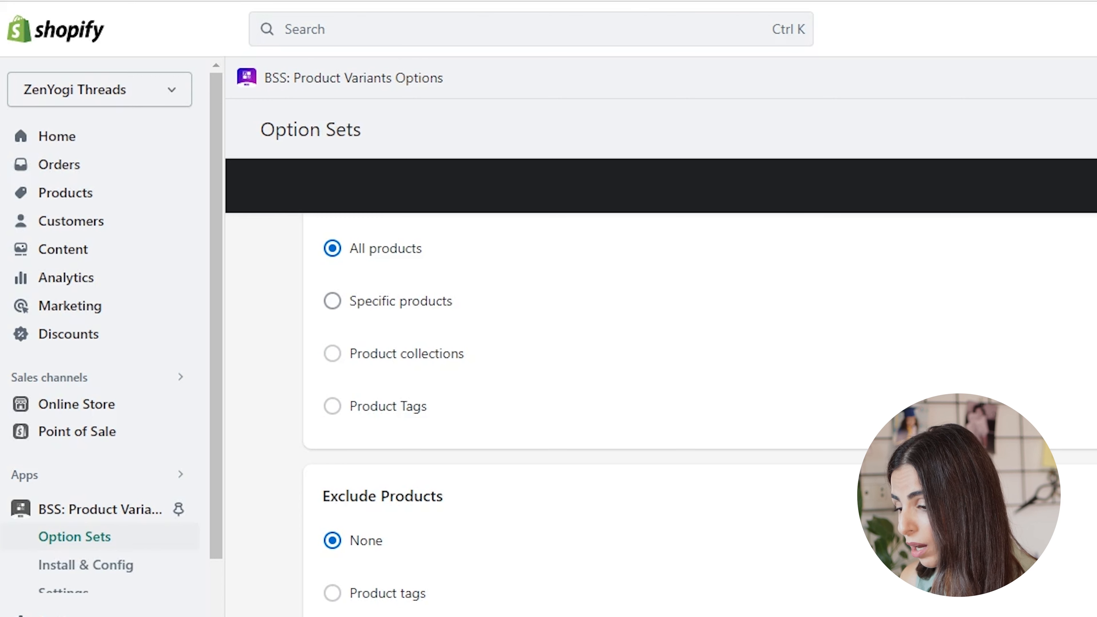
pyautogui.click(332, 301)
pyautogui.click(410, 357)
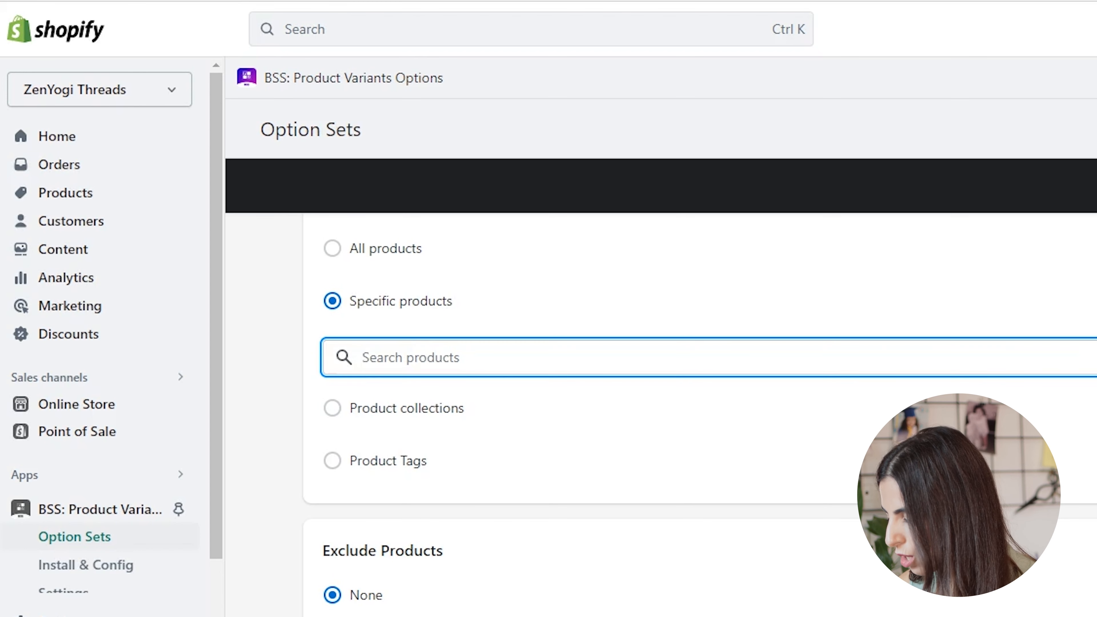
pyautogui.write('yoga')
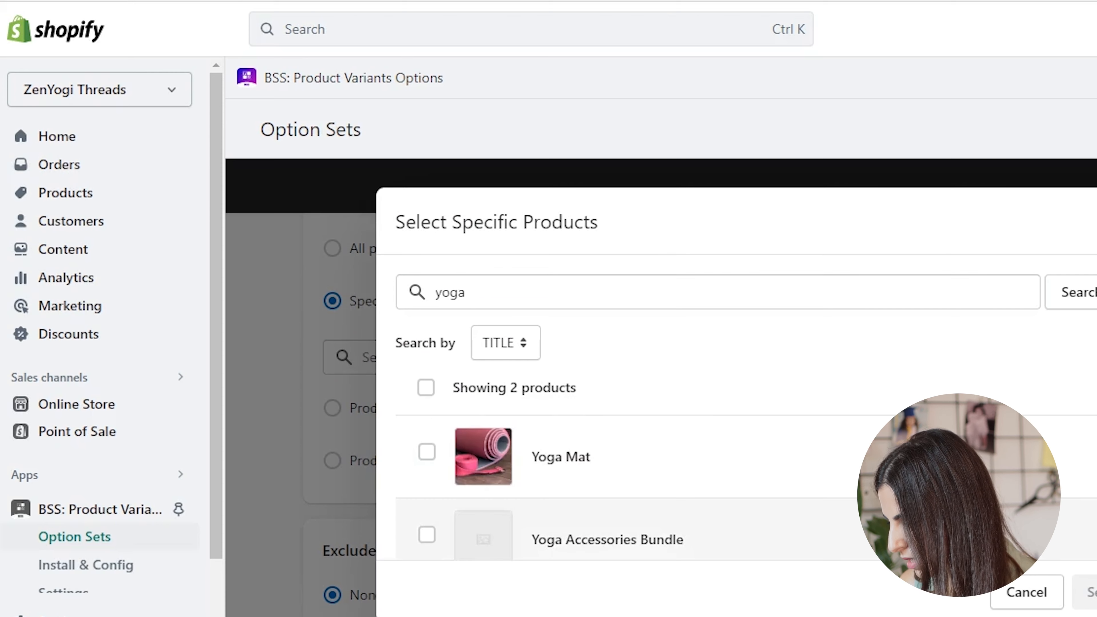
pyautogui.click(427, 535)
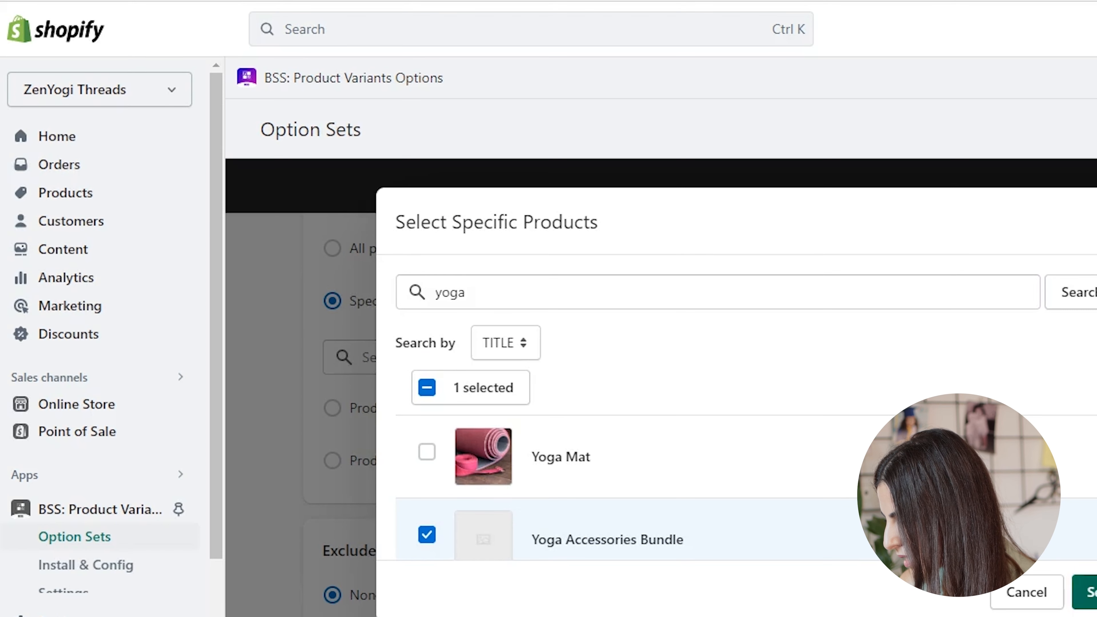
pyautogui.click(1089, 592)
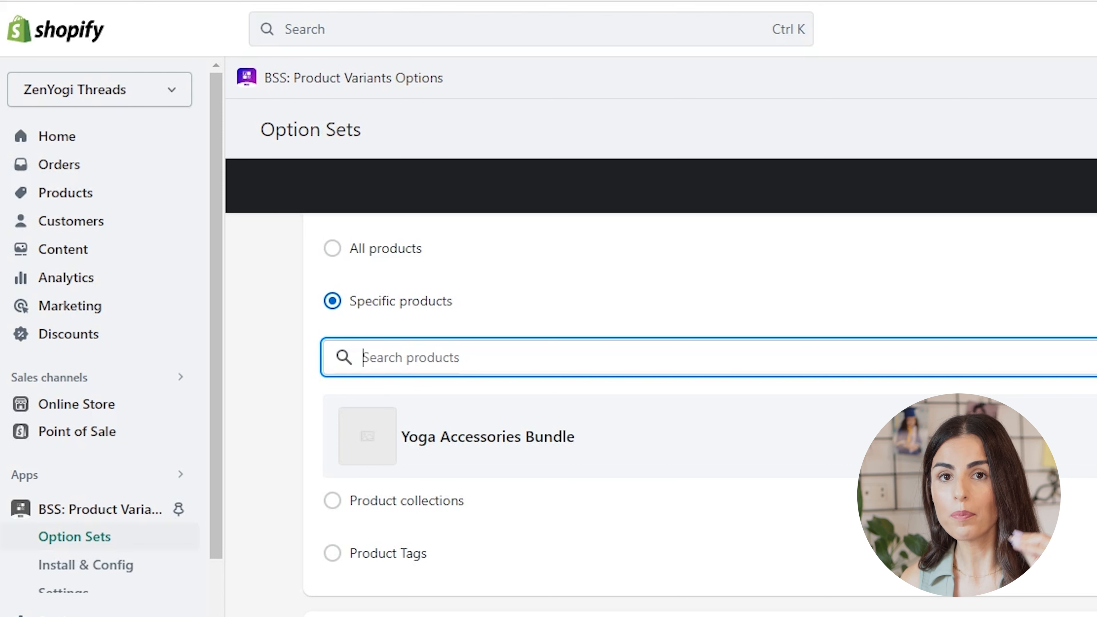
# - Expand the untitled option and change its option type to Dropdown menu
pyautogui.scroll(-5, 700, 411)
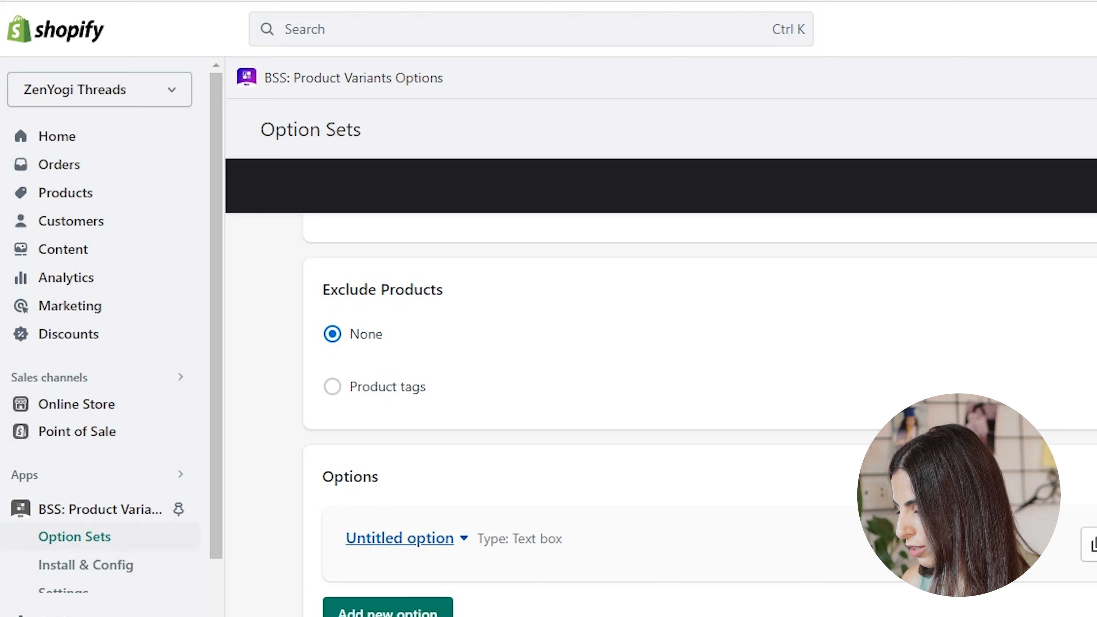
pyautogui.click(399, 537)
pyautogui.scroll(-5, 604, 415)
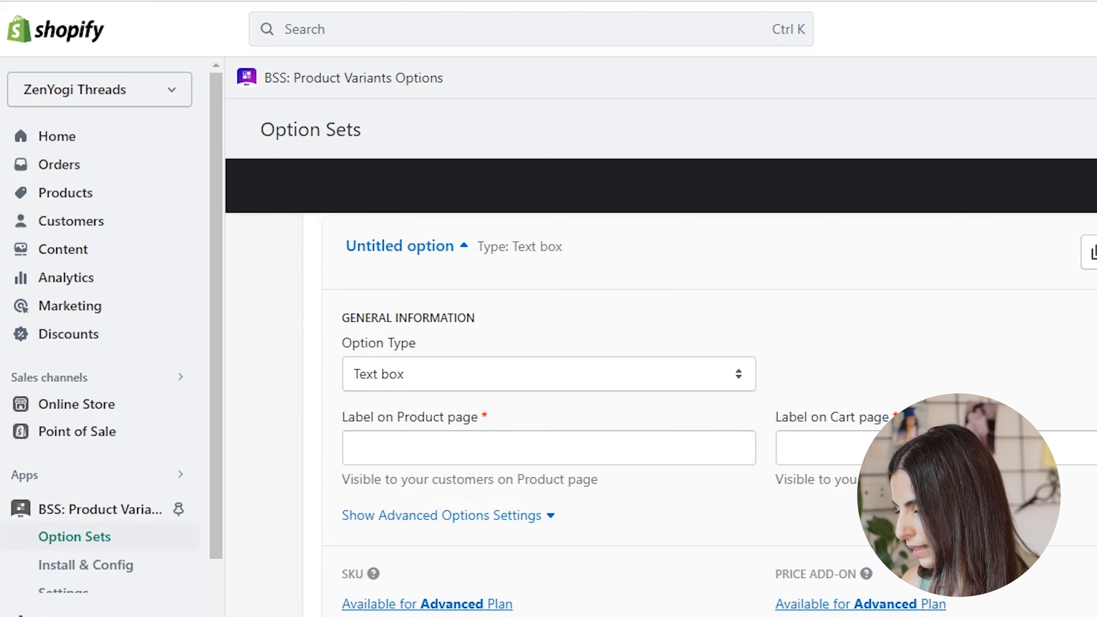
pyautogui.click(548, 374)
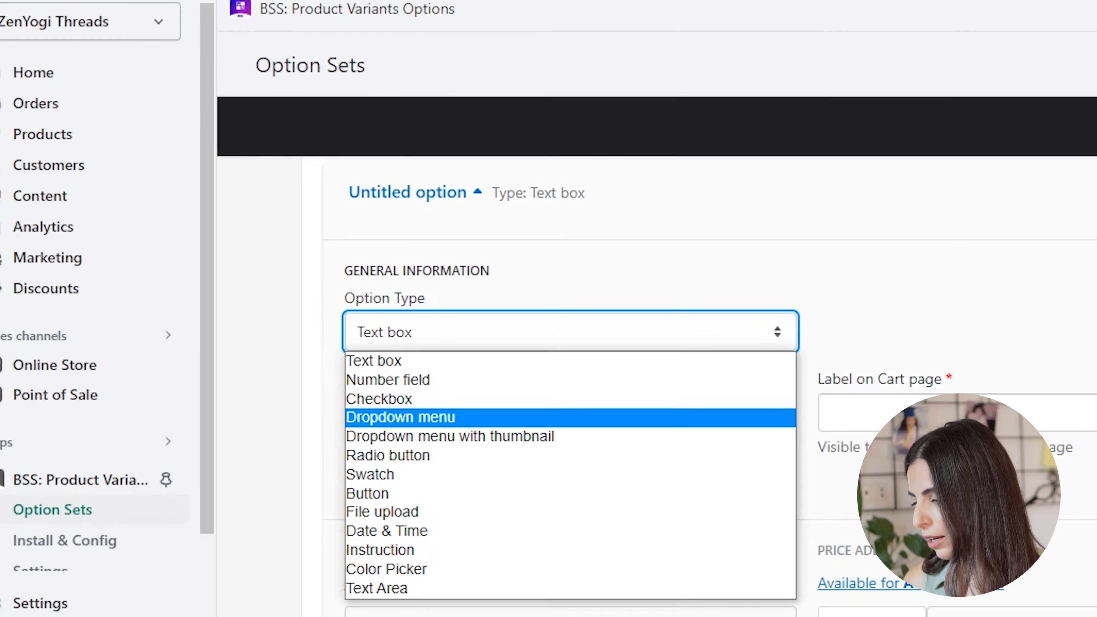
pyautogui.click(445, 405)
# - Label the dropdown option Yoga Mat Color for both the product page and the cart page
pyautogui.click(445, 402)
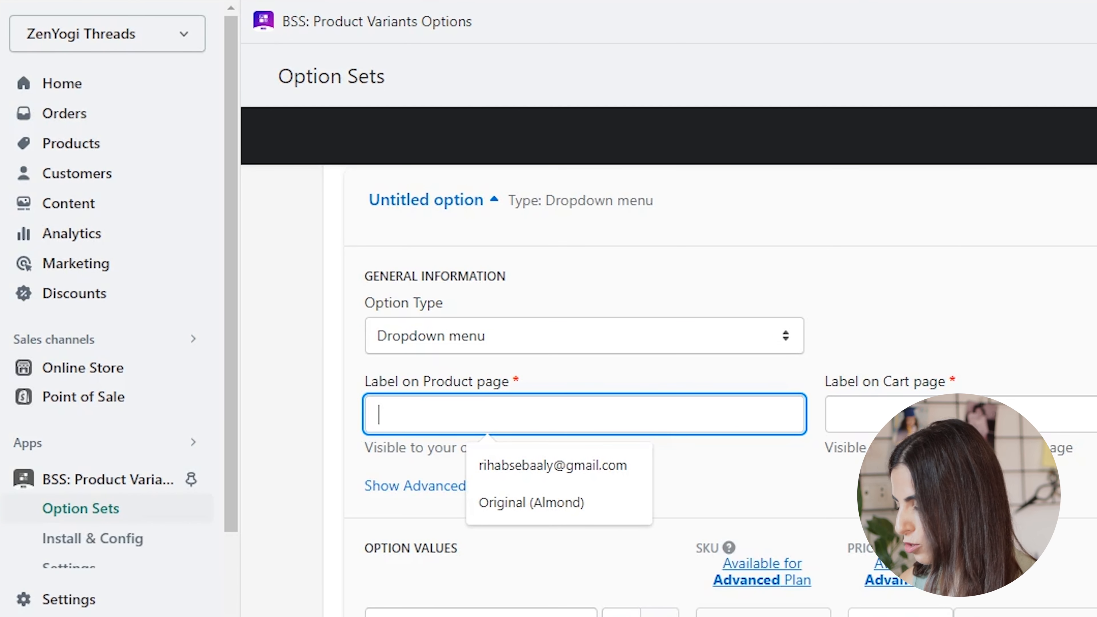
pyautogui.write('MAt')
pyautogui.press('BackSpace')
pyautogui.press('BackSpace')
pyautogui.write('a')
pyautogui.press('BackSpace')
pyautogui.press('BackSpace')
pyautogui.write('Yoga Mat Color')
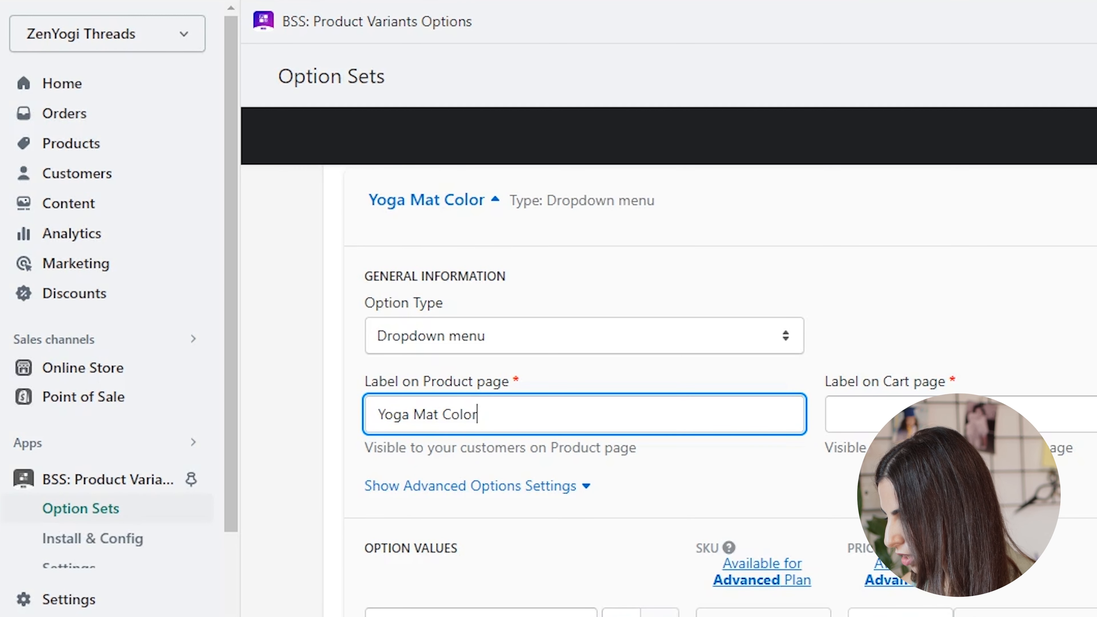
pyautogui.hotkey('ctrl', 'a')
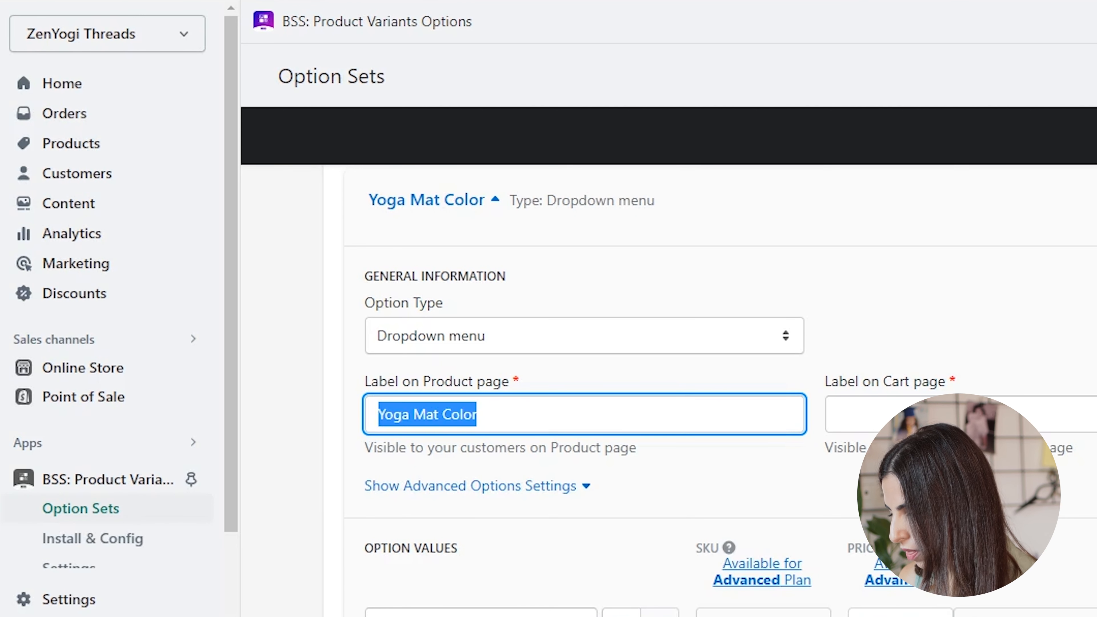
pyautogui.hotkey('ctrl', 'c')
pyautogui.click(847, 414)
pyautogui.hotkey('ctrl', 'v')
# - Enter Red, Green and Purple as the option values for Yoga Mat Color
pyautogui.scroll(-4, 712, 389)
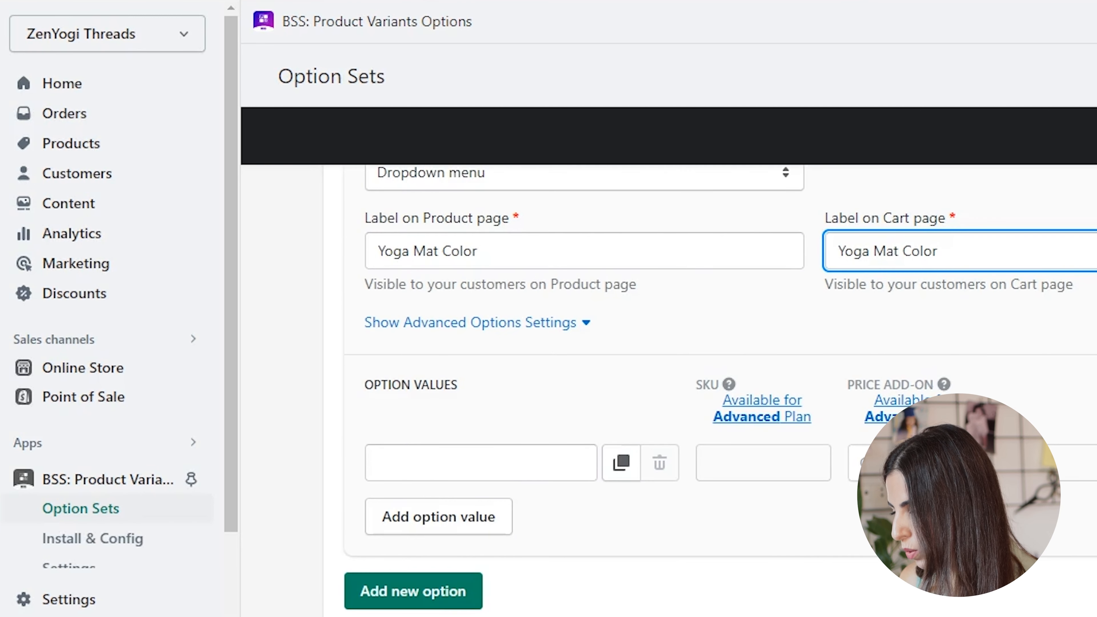
pyautogui.click(481, 463)
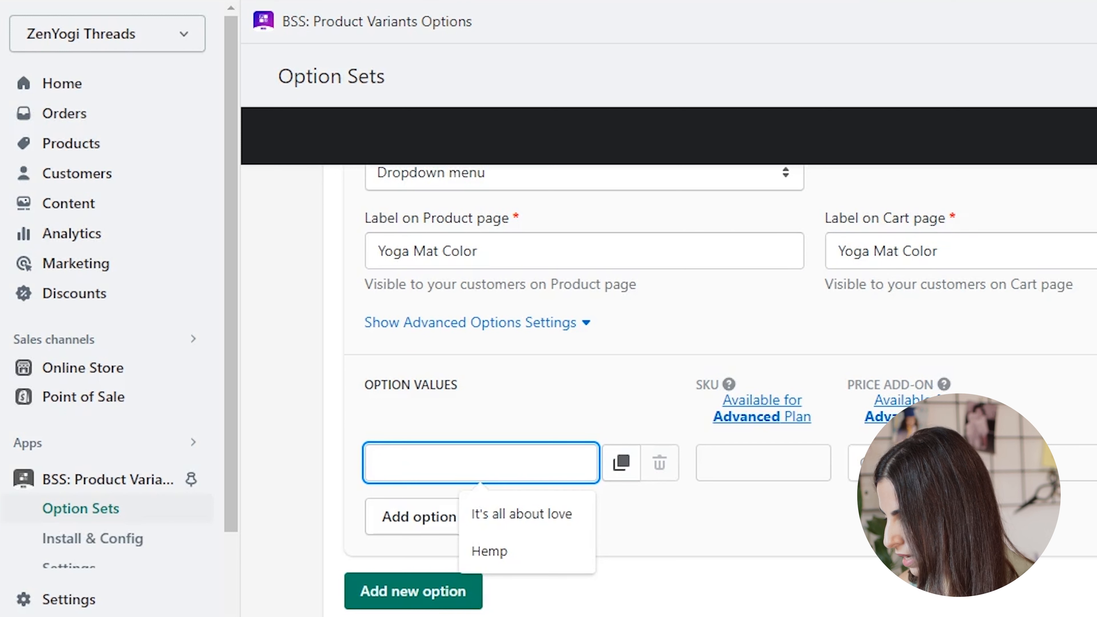
pyautogui.write('Red')
pyautogui.click(439, 516)
pyautogui.click(439, 517)
pyautogui.write('Green')
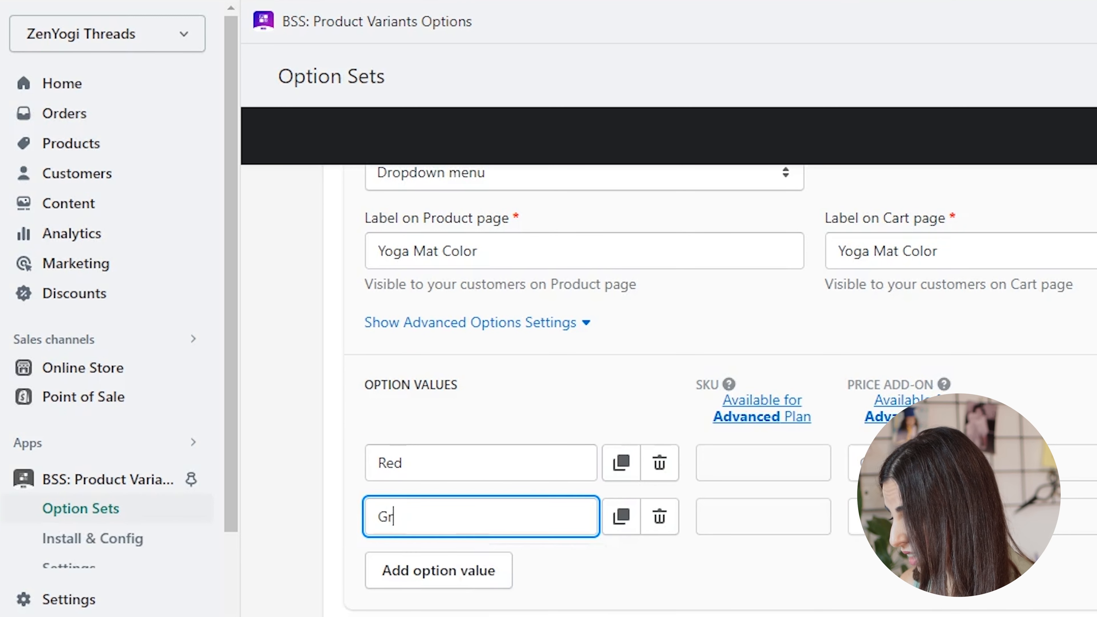
pyautogui.click(439, 570)
pyautogui.click(438, 570)
pyautogui.write('Purple')
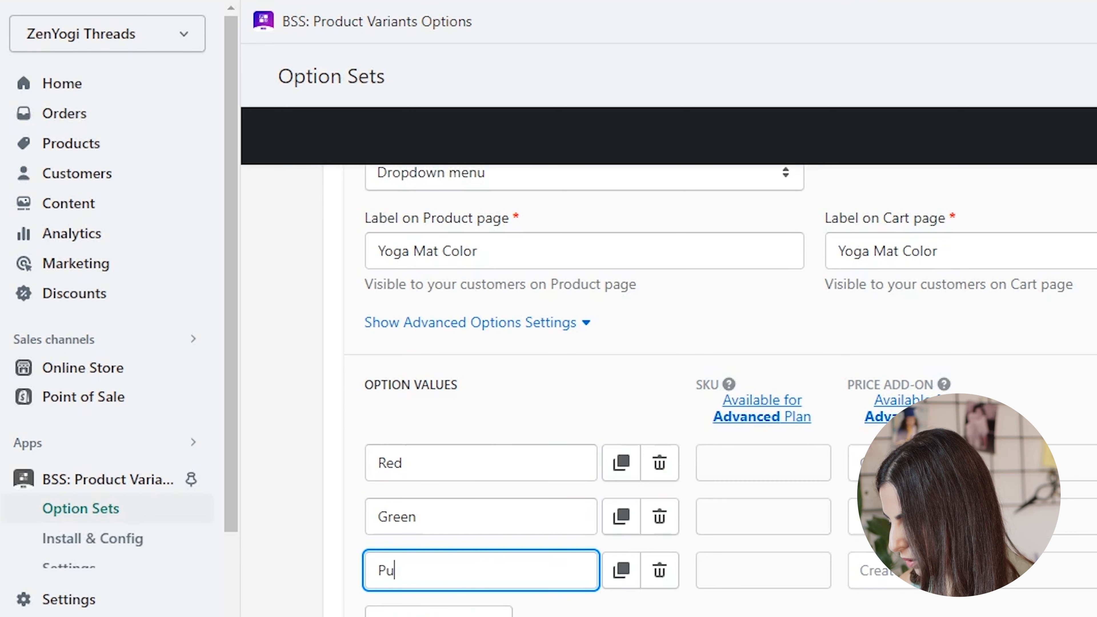
# - Add a second option below Yoga Mat Color and set its option type to Dropdown menu
pyautogui.scroll(-2, 712, 389)
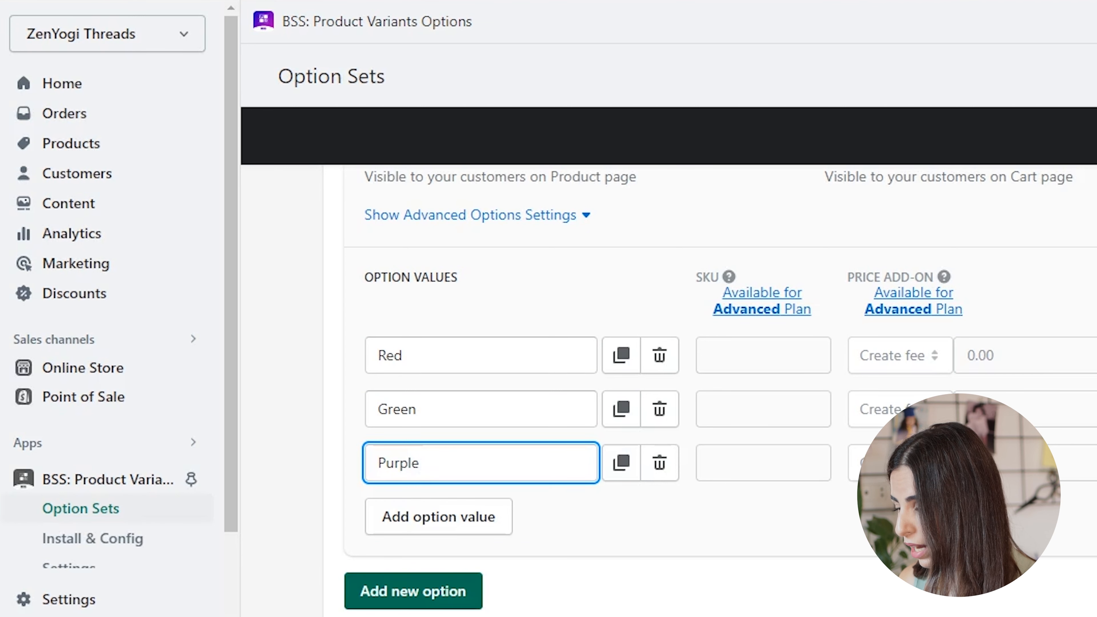
pyautogui.scroll(5, 712, 389)
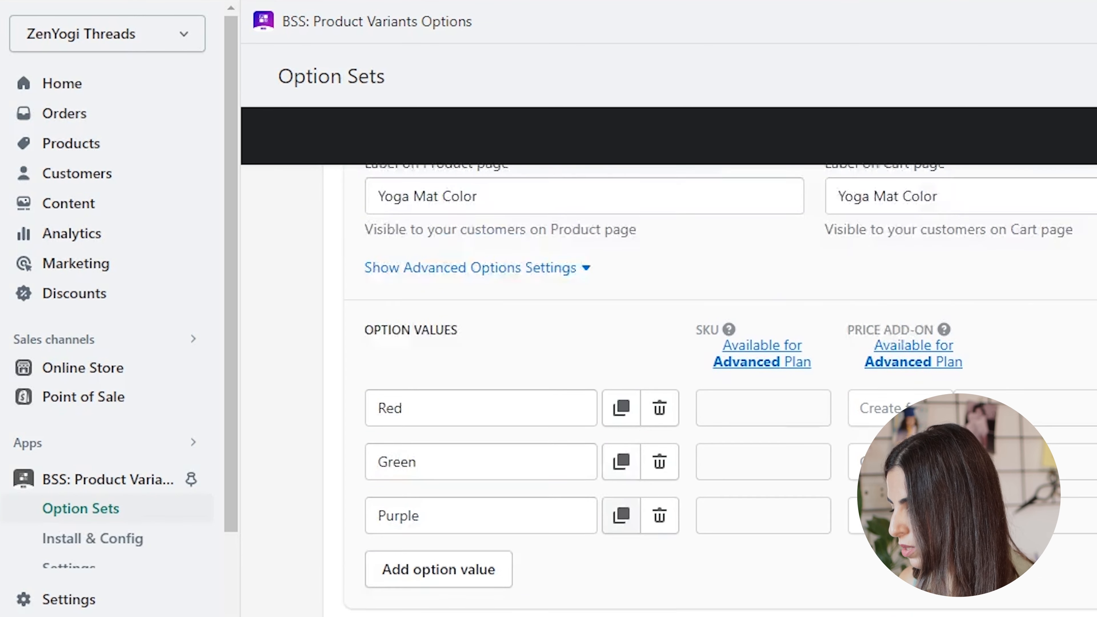
pyautogui.scroll(-12, 712, 388)
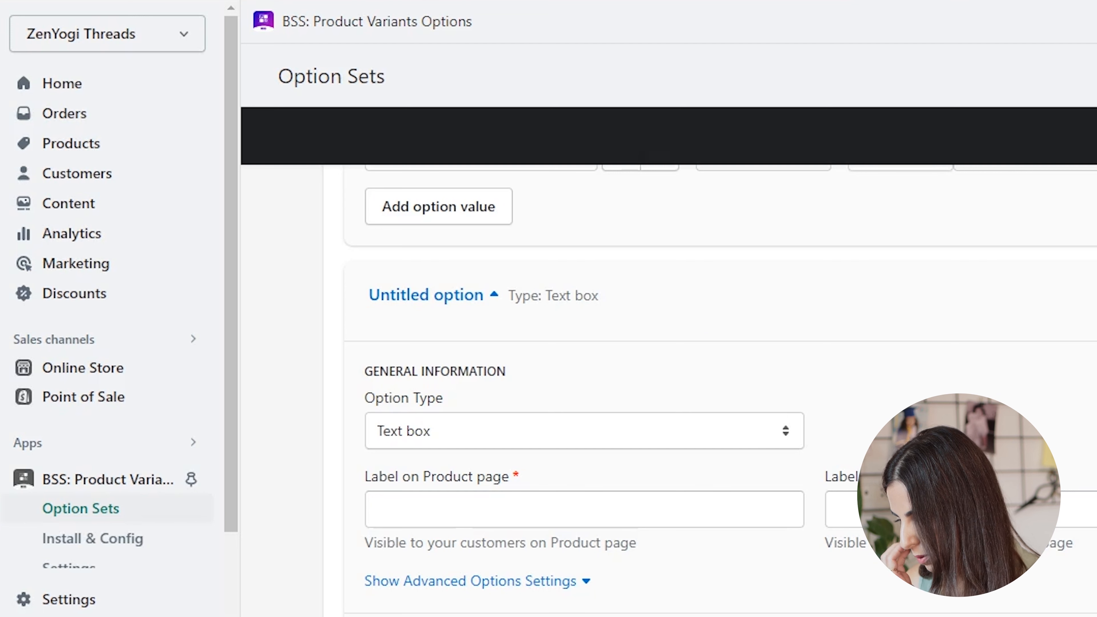
pyautogui.click(540, 431)
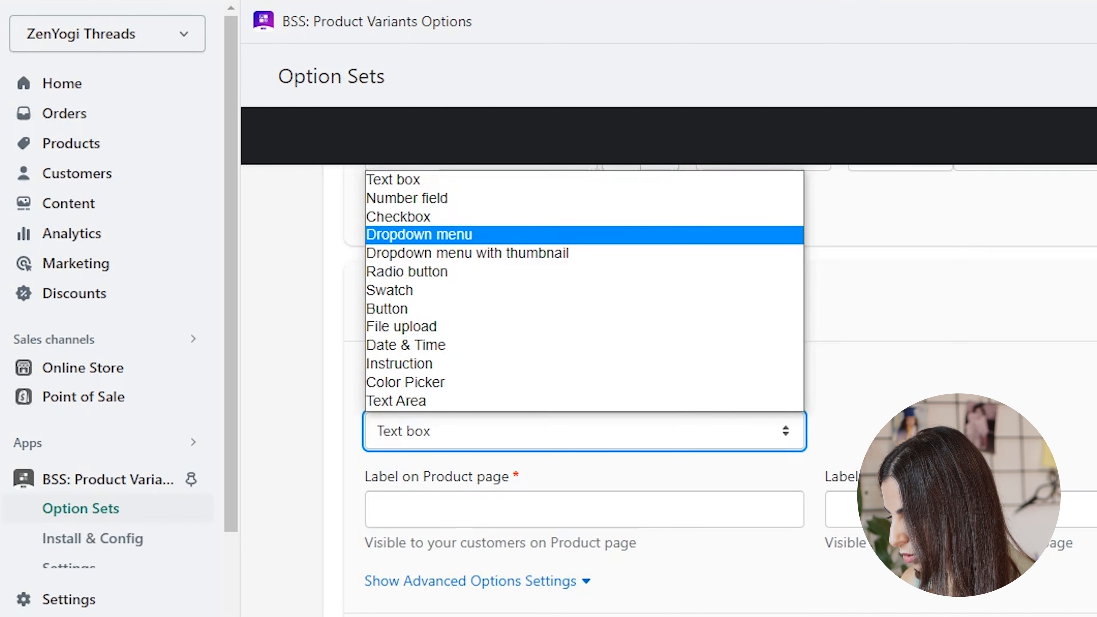
pyautogui.click(475, 235)
# - Label the new dropdown option Yoga Starp Color for both the product page and the cart page
pyautogui.click(488, 510)
pyautogui.write('S')
pyautogui.press('BackSpace')
pyautogui.write('Yoga Starp Color')
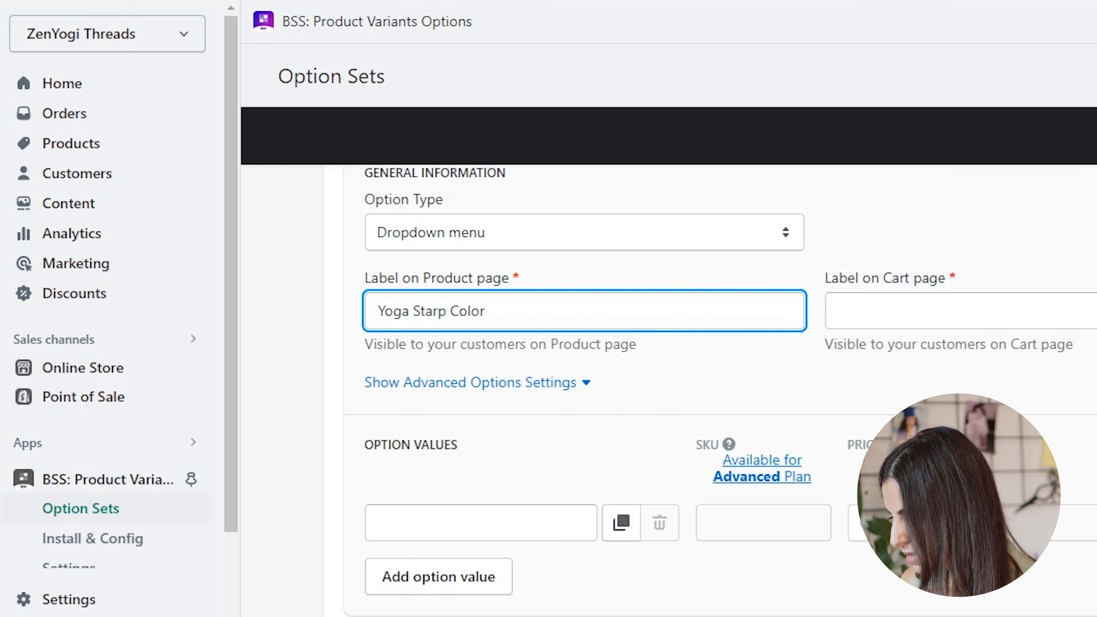
pyautogui.hotkey('shift', 'Left')
pyautogui.hotkey('shift', 'Left')
pyautogui.hotkey('shift', 'Left')
pyautogui.hotkey('shift', 'Left')
pyautogui.hotkey('shift', 'Left')
pyautogui.hotkey('shift', 'Left')
pyautogui.hotkey('shift', 'Left')
pyautogui.hotkey('shift', 'Left')
pyautogui.hotkey('shift', 'Left')
pyautogui.hotkey('shift', 'Left')
pyautogui.hotkey('shift', 'Left')
pyautogui.hotkey('shift', 'Left')
pyautogui.hotkey('shift', 'Left')
pyautogui.hotkey('shift', 'Left')
pyautogui.hotkey('shift', 'Left')
pyautogui.hotkey('shift', 'Left')
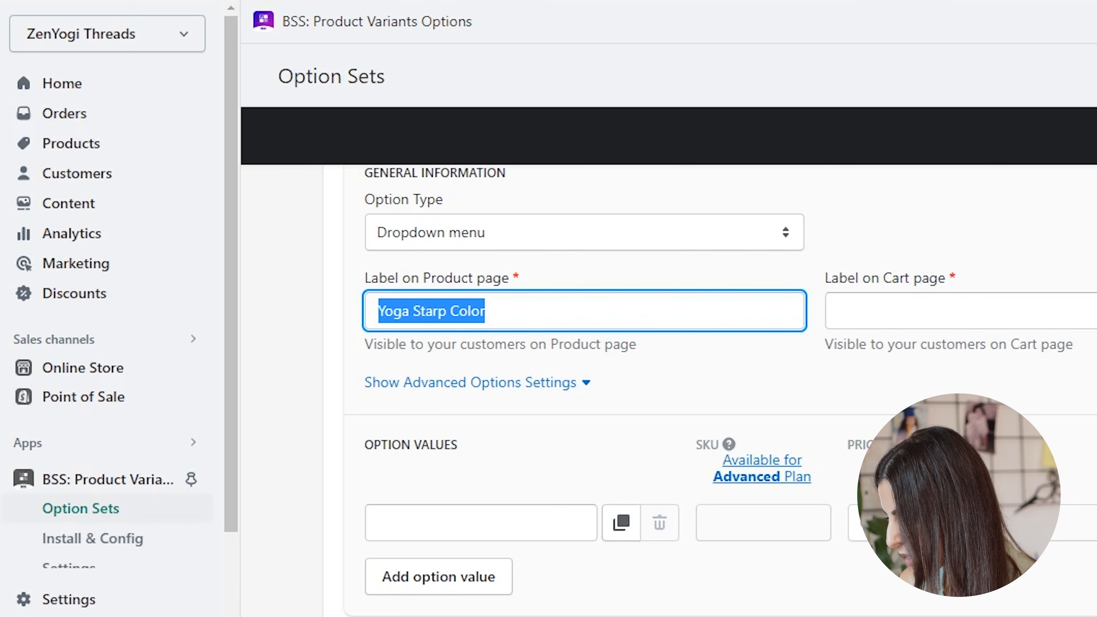
pyautogui.click(950, 311)
pyautogui.hotkey('ctrl', 'v')
# - Enter Red, Pink and Yellow as the option values for Yoga Starp Color
pyautogui.click(480, 523)
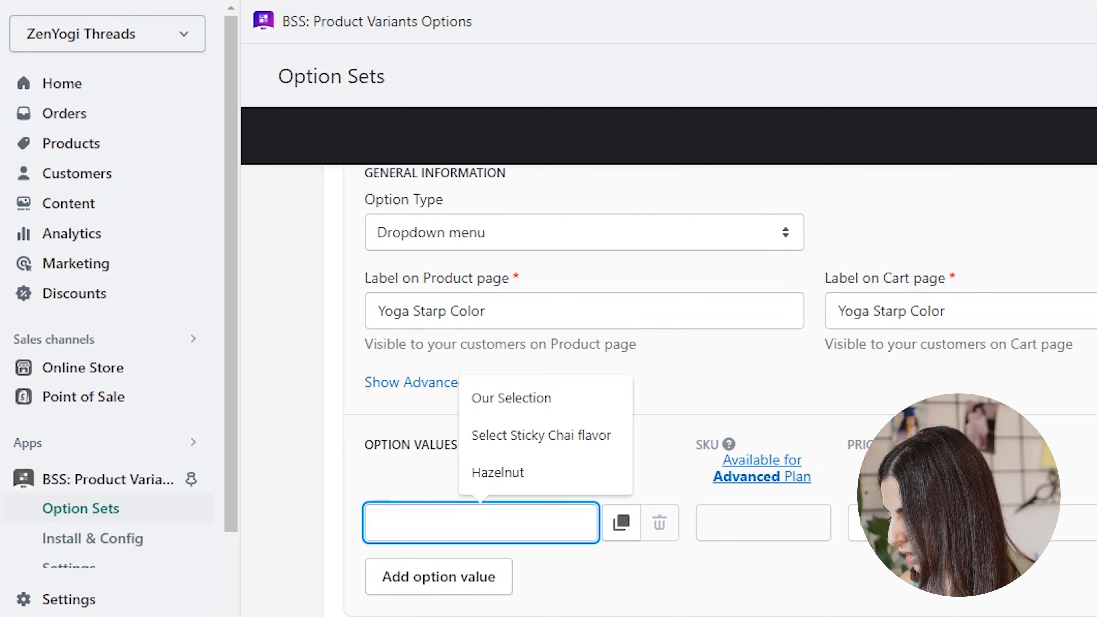
pyautogui.write('Red')
pyautogui.press('Return')
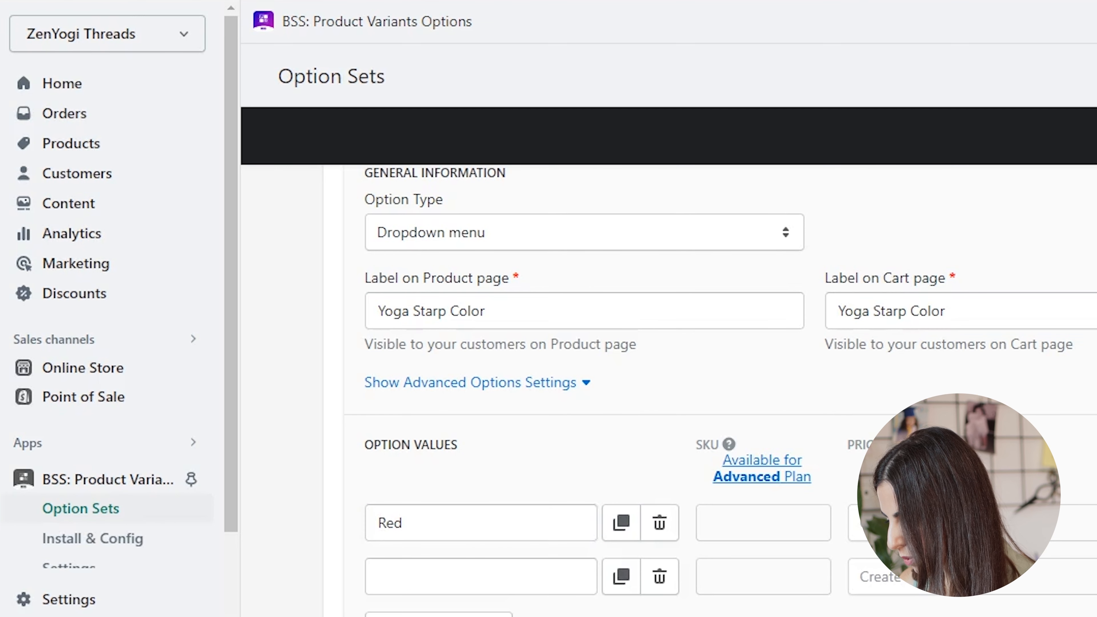
pyautogui.write('Pink')
pyautogui.press('Return')
pyautogui.write('Yellow')
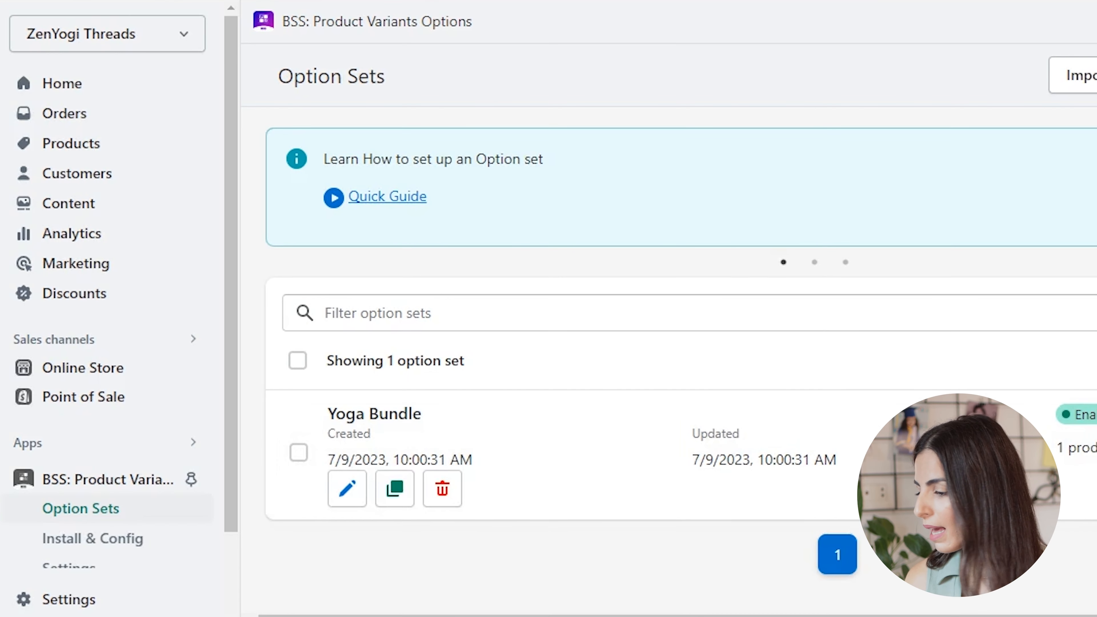
# - Reopen the Yoga Bundle option set and expand its Yoga Mat Color option to review the settings
pyautogui.scroll(-1, 680, 341)
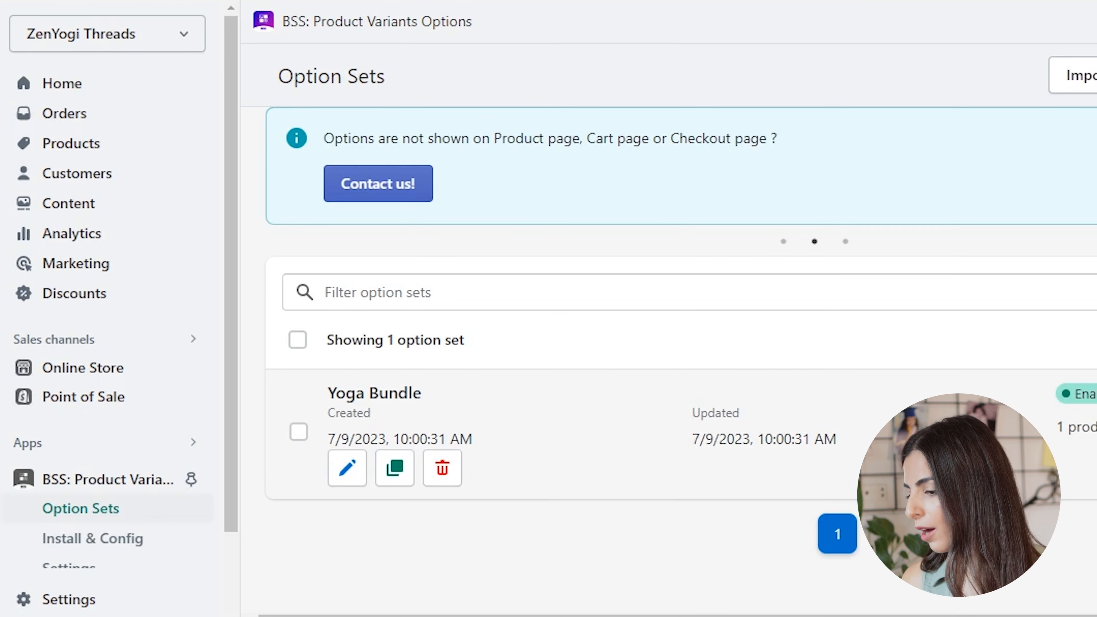
pyautogui.click(346, 468)
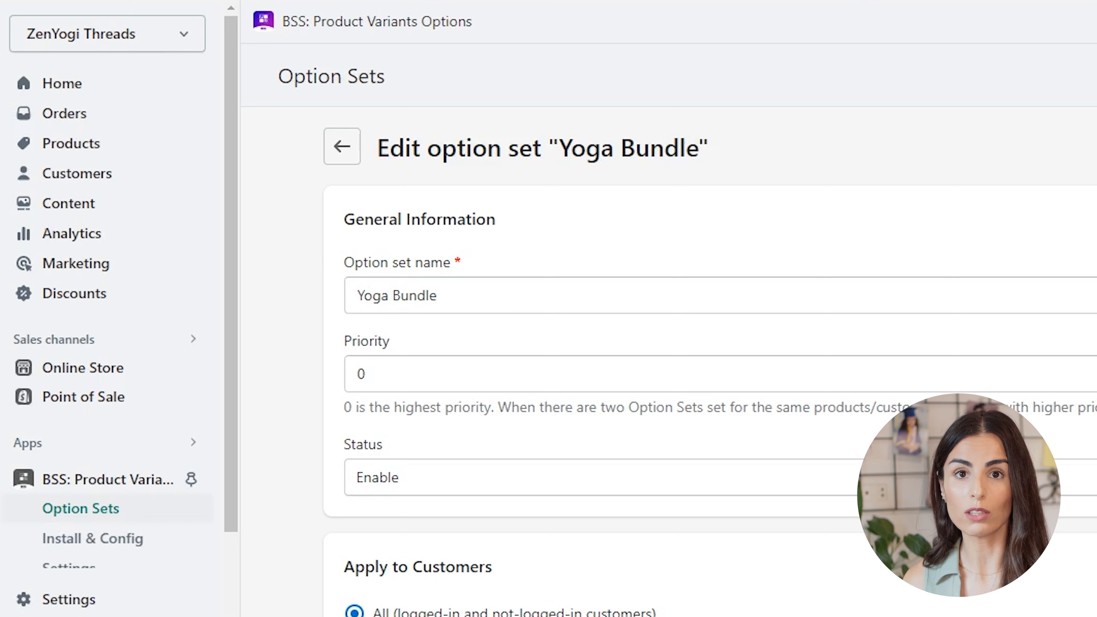
pyautogui.scroll(-10, 708, 346)
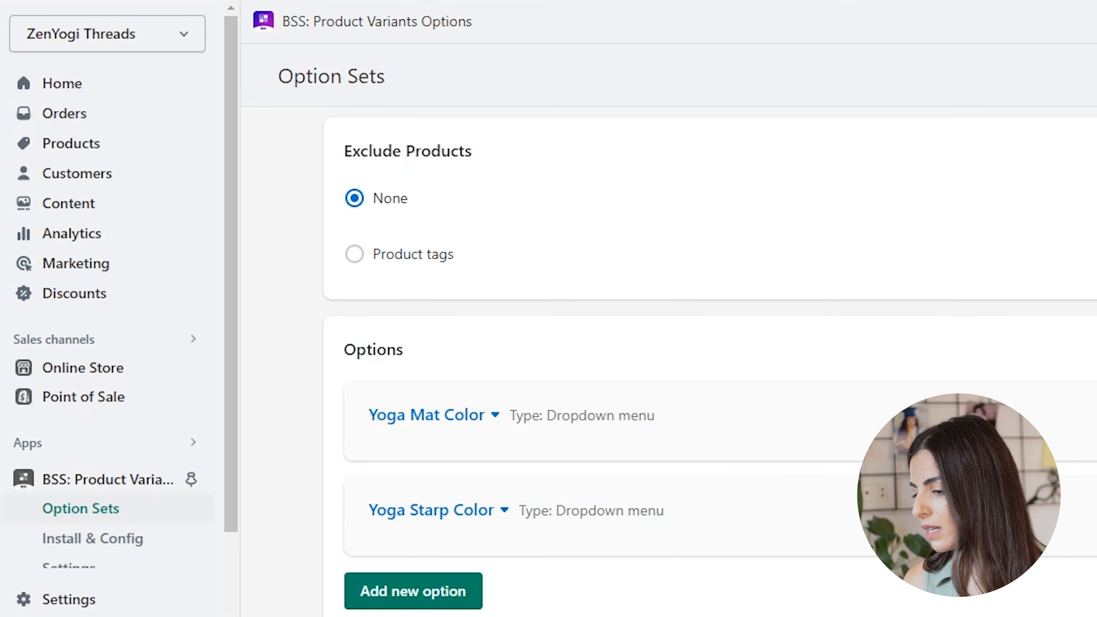
pyautogui.click(427, 415)
pyautogui.scroll(-5, 426, 415)
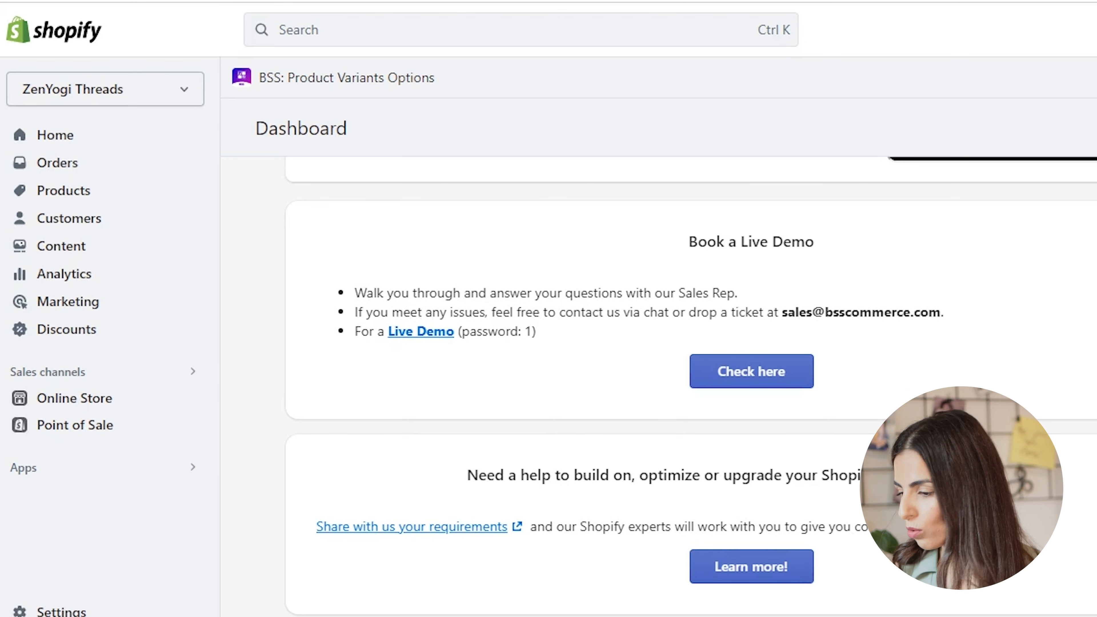
# - Open the Dawn theme for customization and enable the Product Options By BSS app embed
pyautogui.click(86, 398)
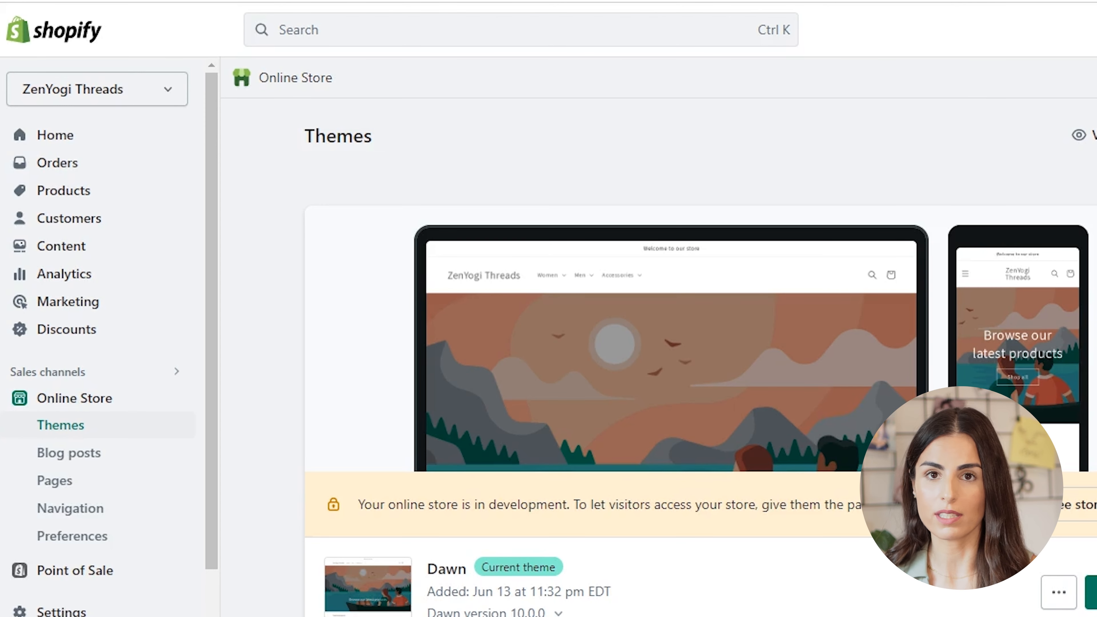
pyautogui.scroll(-3, 700, 346)
pyautogui.click(1091, 305)
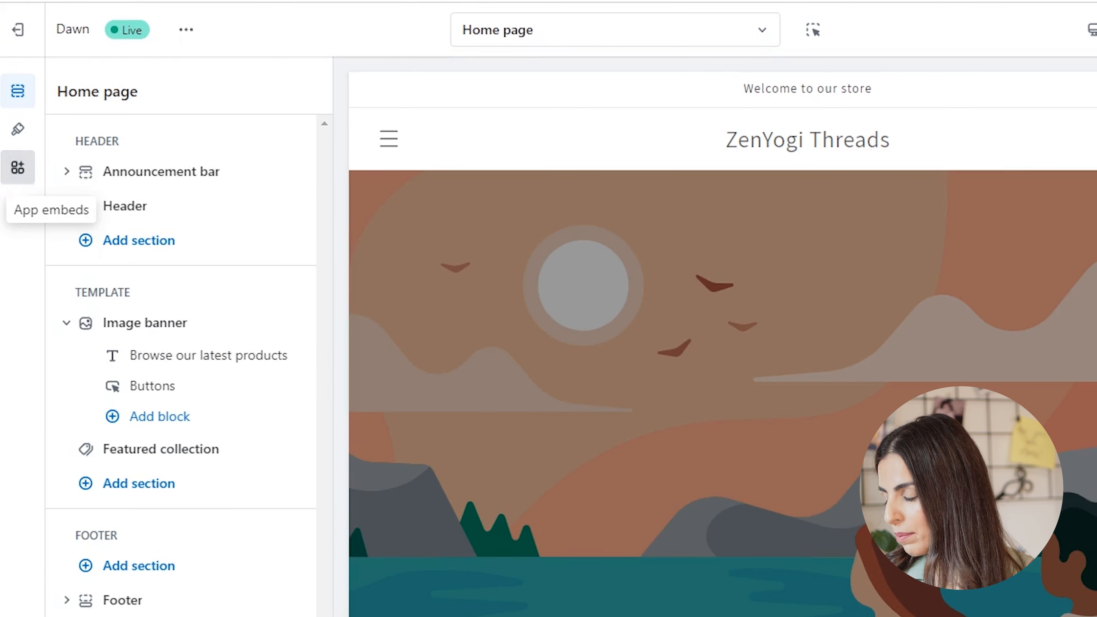
pyautogui.click(17, 167)
pyautogui.click(281, 215)
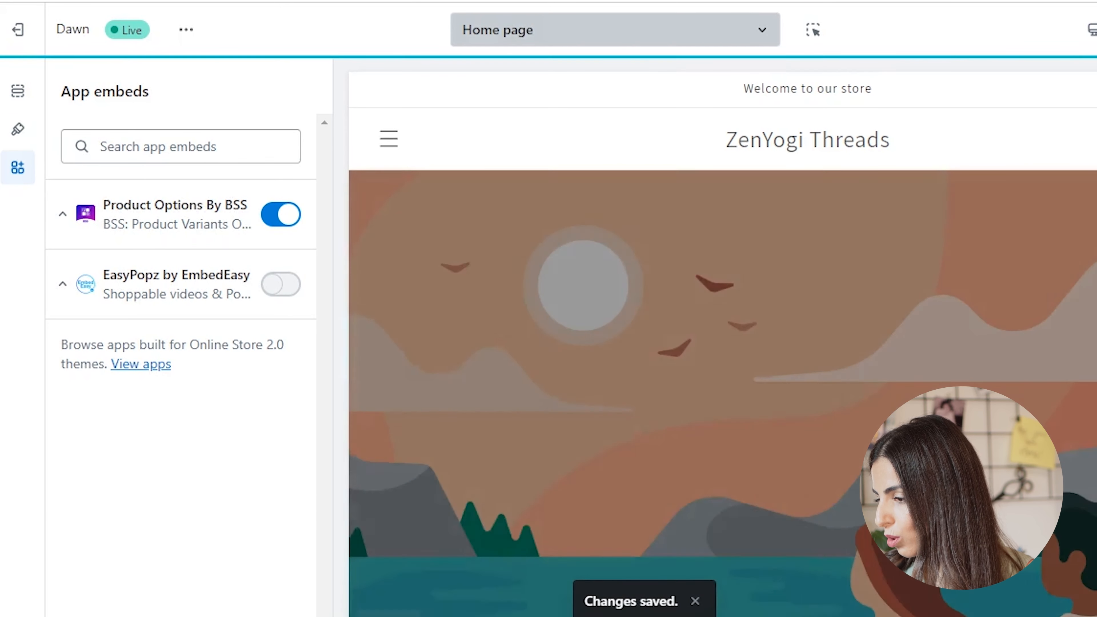
# - Switch the theme preview to the Default product template and select Yoga Accessories Bundle as the previewed product
pyautogui.click(615, 30)
pyautogui.click(605, 177)
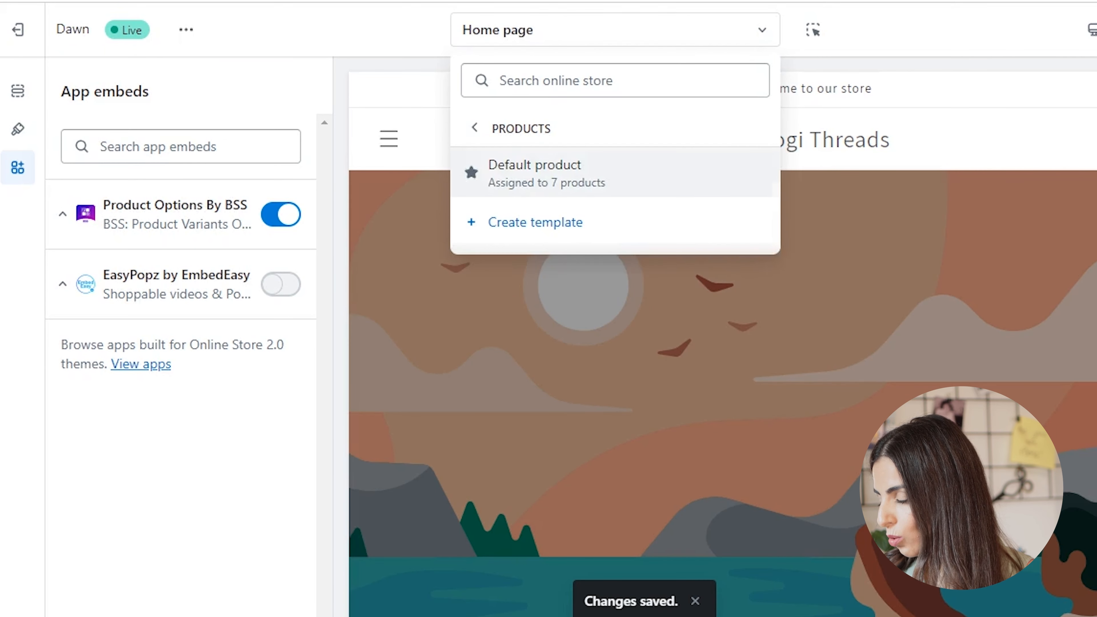
pyautogui.click(605, 177)
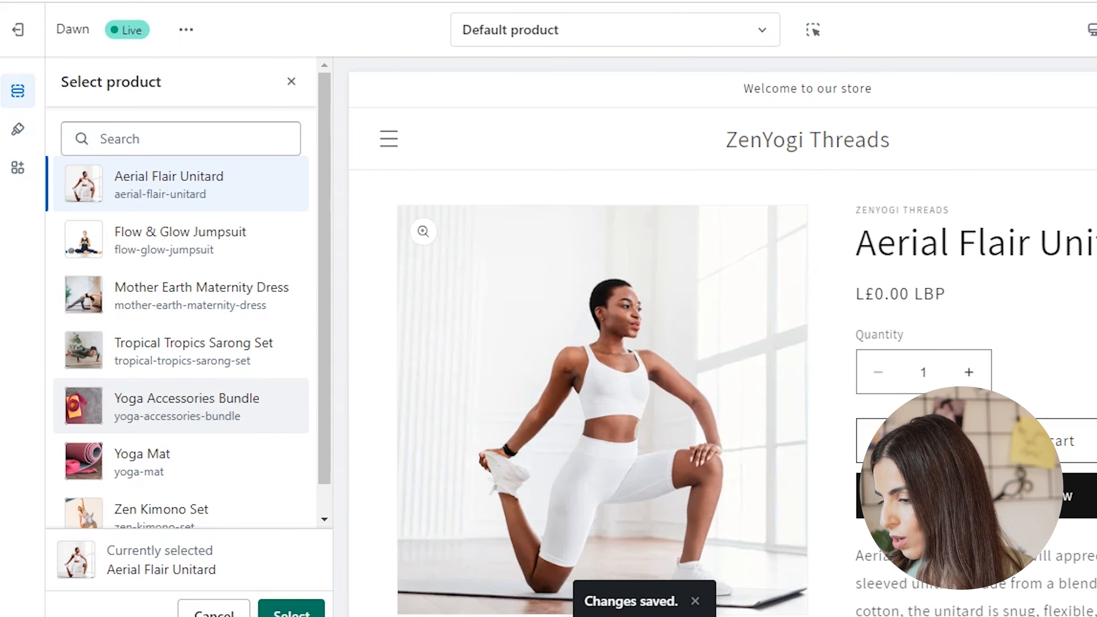
pyautogui.click(185, 405)
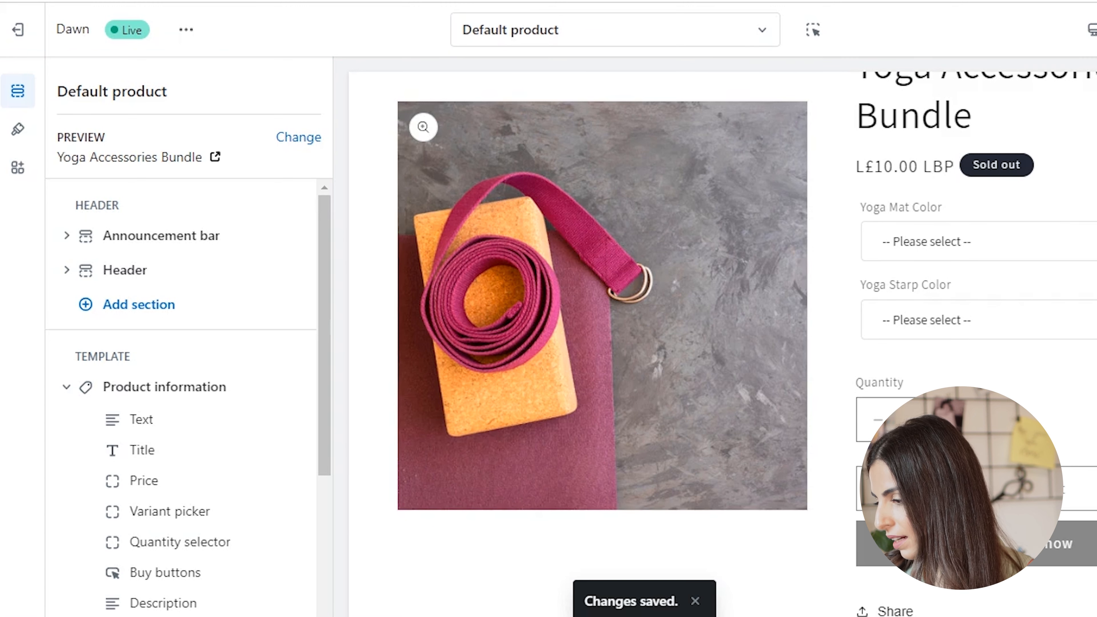
# - Test the bundle's dropdowns in the preview, choosing Red for Yoga Mat Color and Pink for Yoga Starp Color
pyautogui.click(950, 241)
pyautogui.click(919, 287)
pyautogui.click(949, 340)
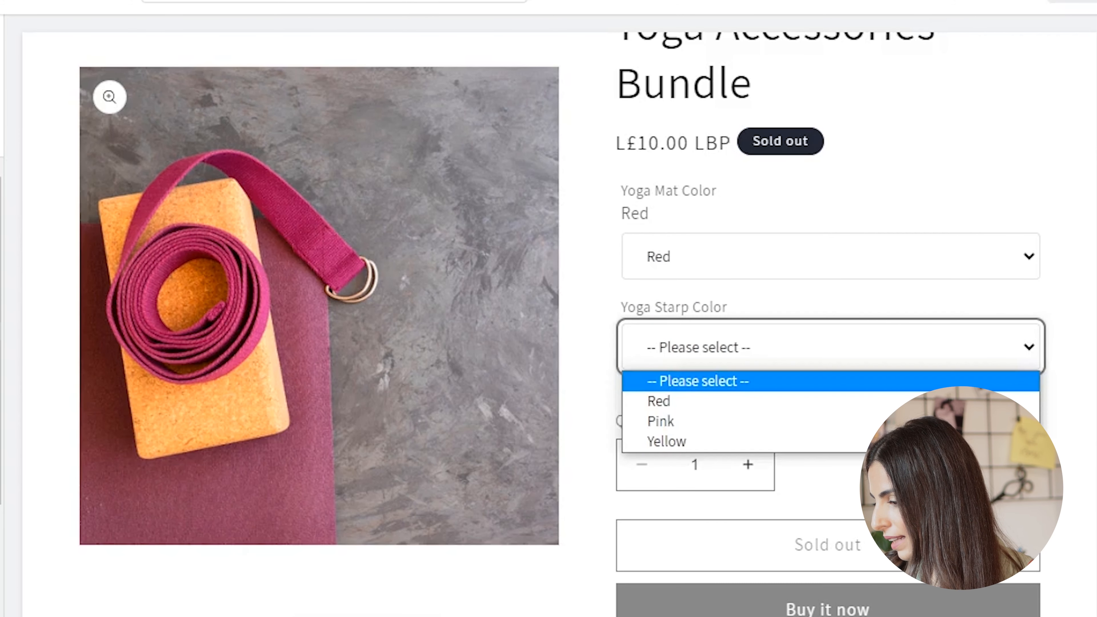
pyautogui.click(661, 421)
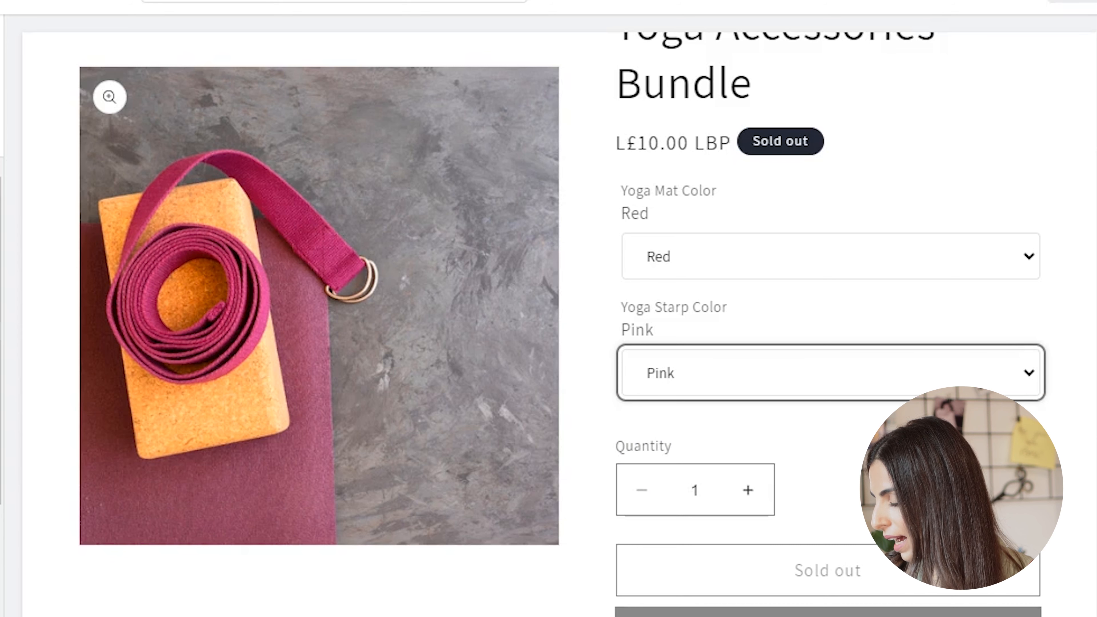
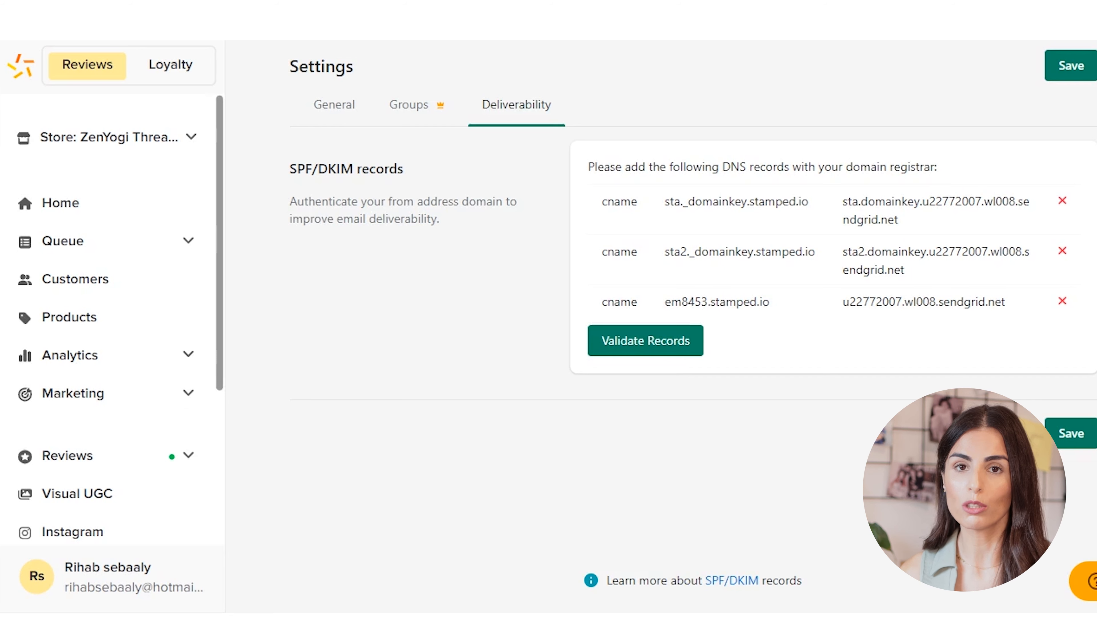
# - Open the review request customization from the onboarding checklist on the Stamped home page
pyautogui.click(112, 137)
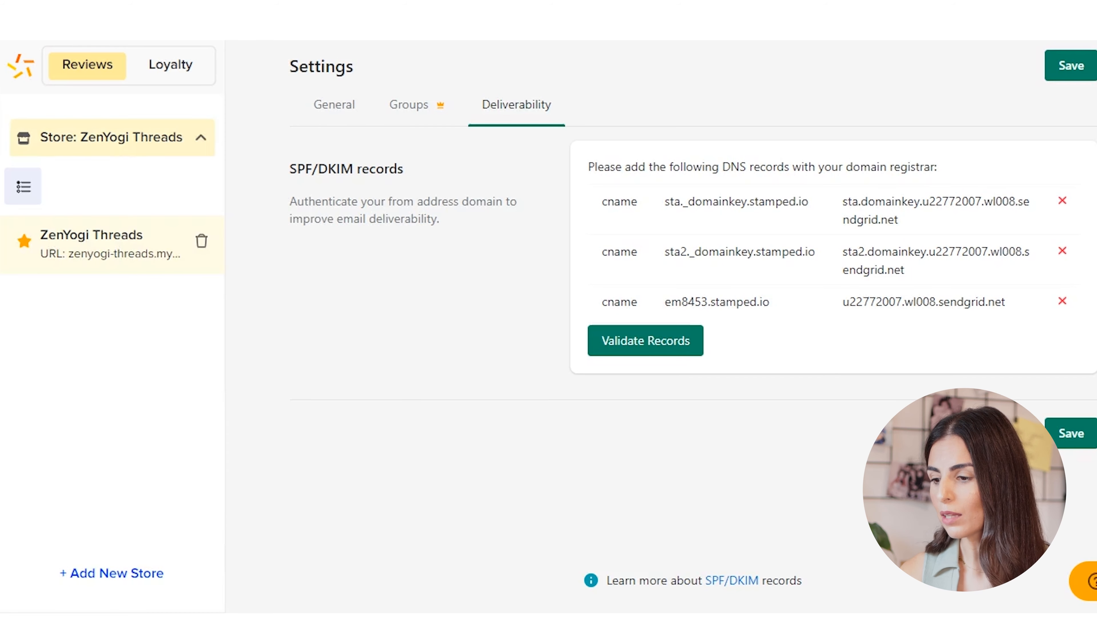
pyautogui.click(112, 138)
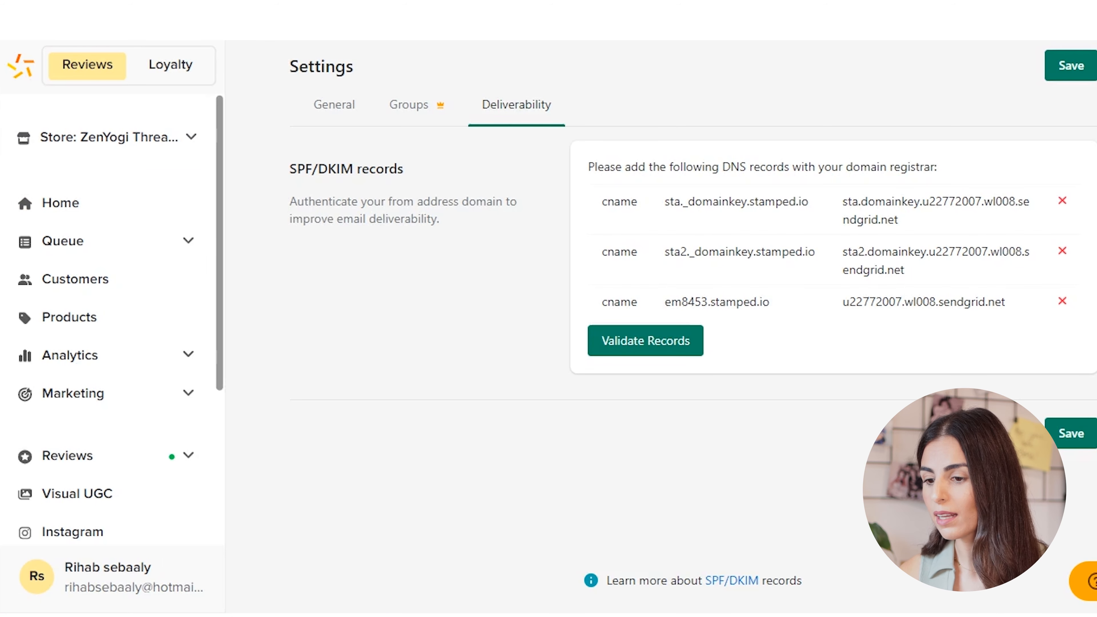
pyautogui.click(61, 203)
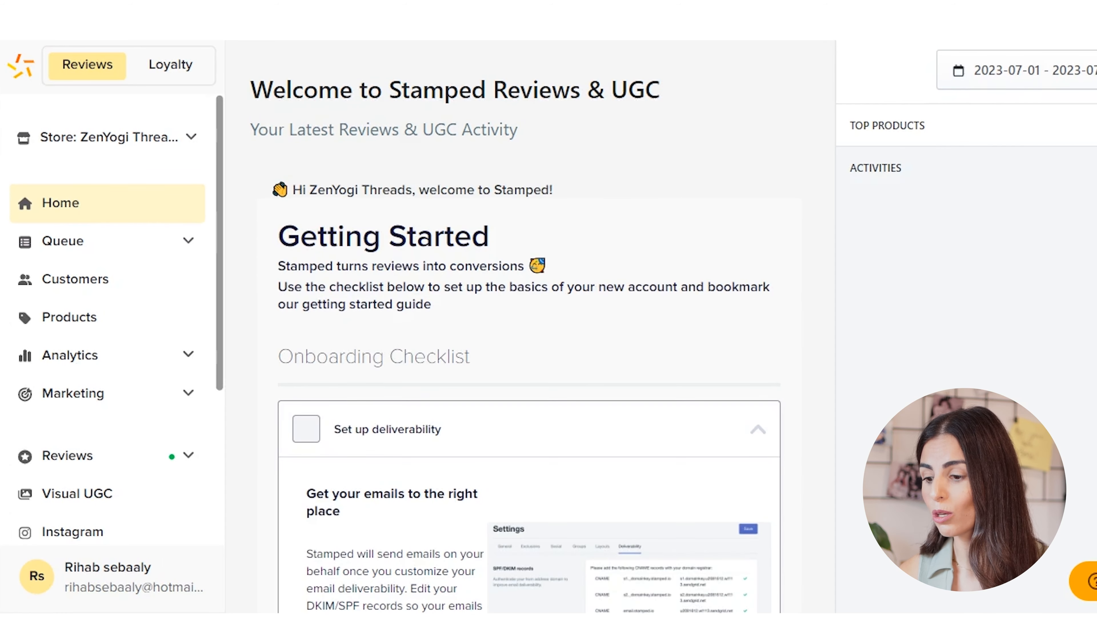
pyautogui.scroll(-10, 529, 389)
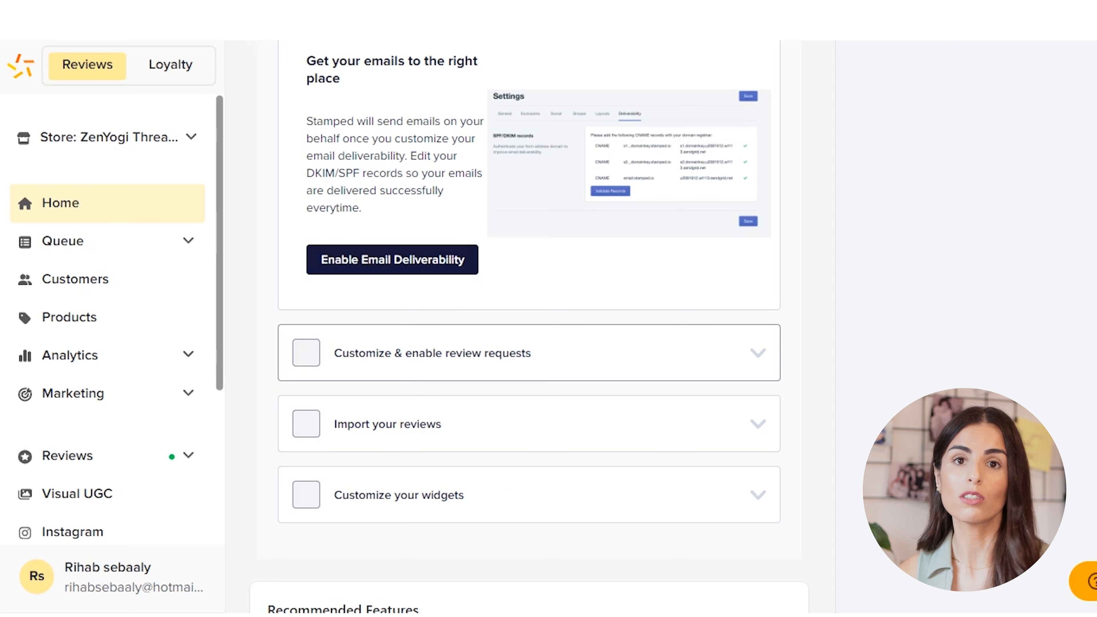
pyautogui.click(528, 353)
pyautogui.scroll(-3, 529, 353)
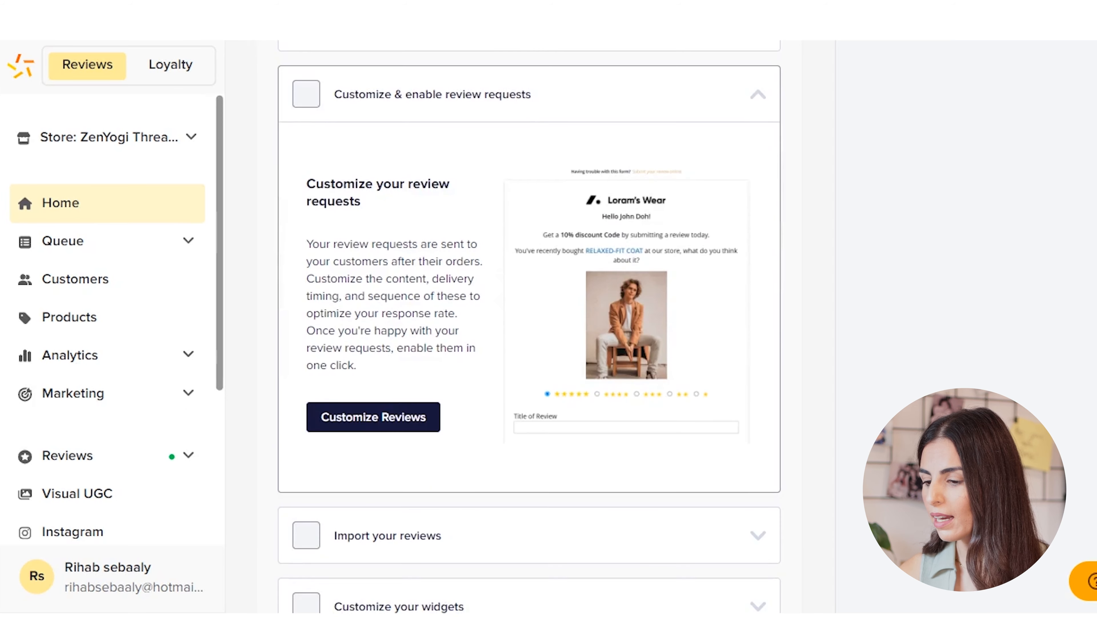
pyautogui.click(373, 416)
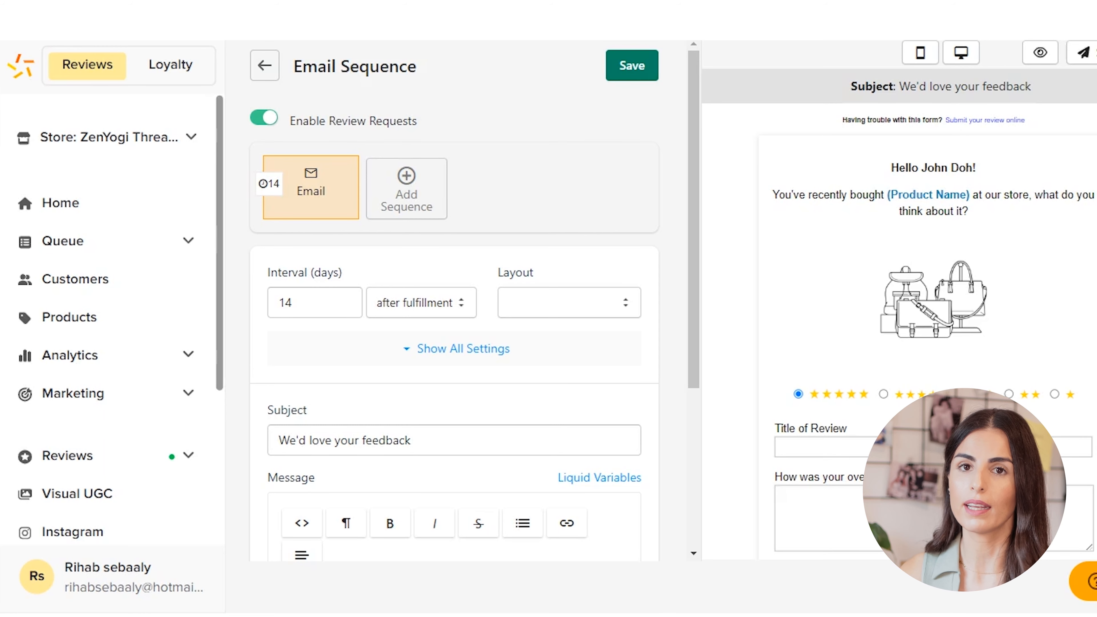
# - Set the review request email interval to 7 days after fulfillment and look over the layout choices and message
pyautogui.scroll(-2, 454, 303)
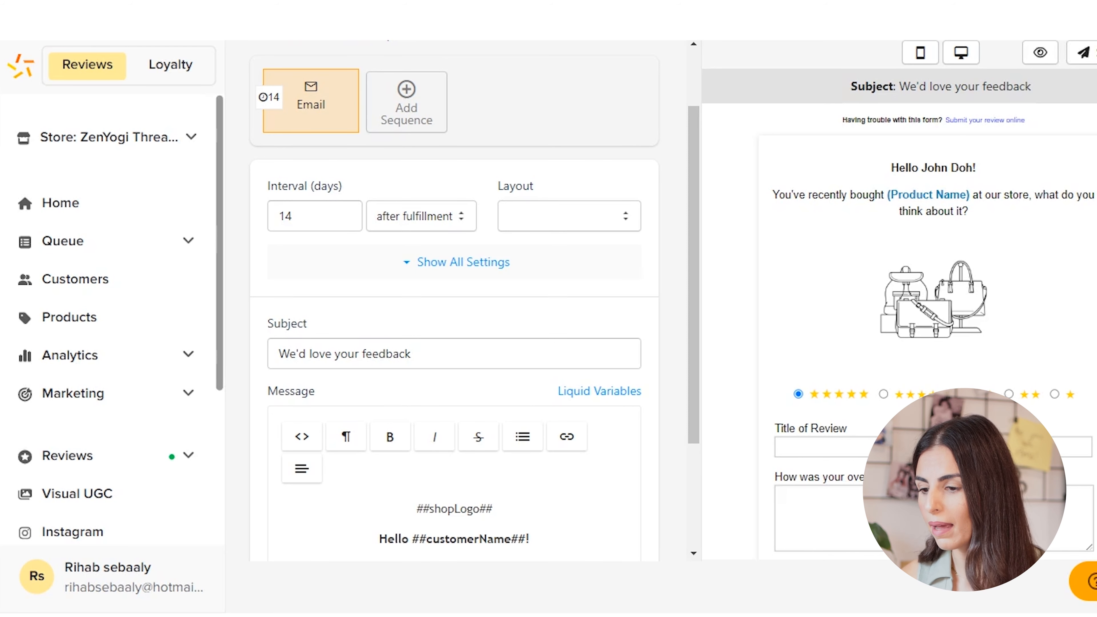
pyautogui.click(421, 216)
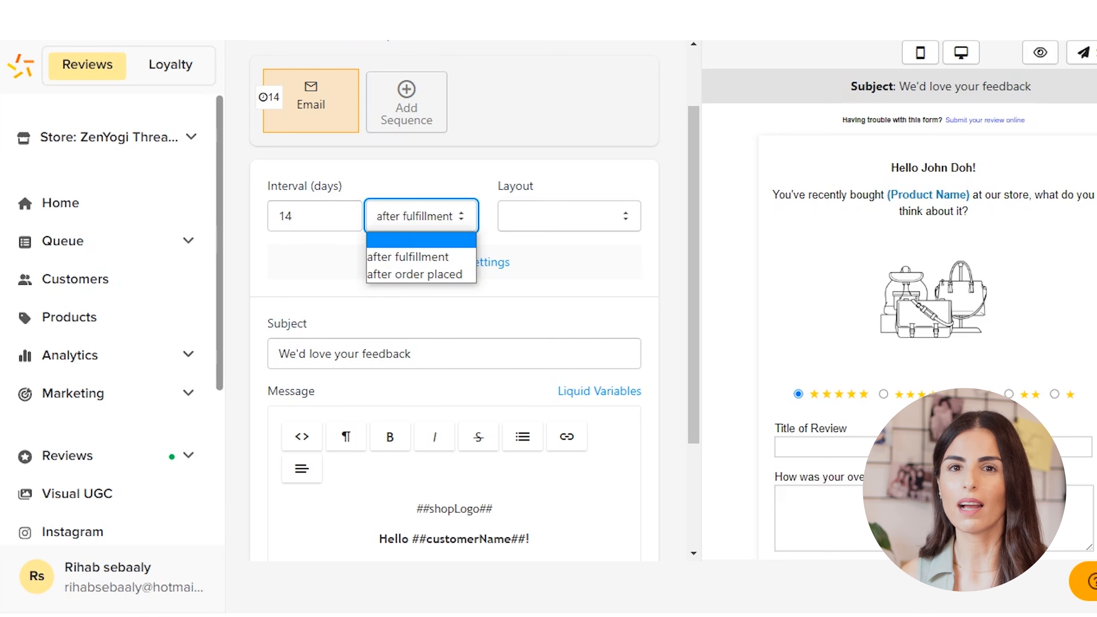
pyautogui.moveTo(295, 216); pyautogui.dragTo(190, 209)
pyautogui.write('7')
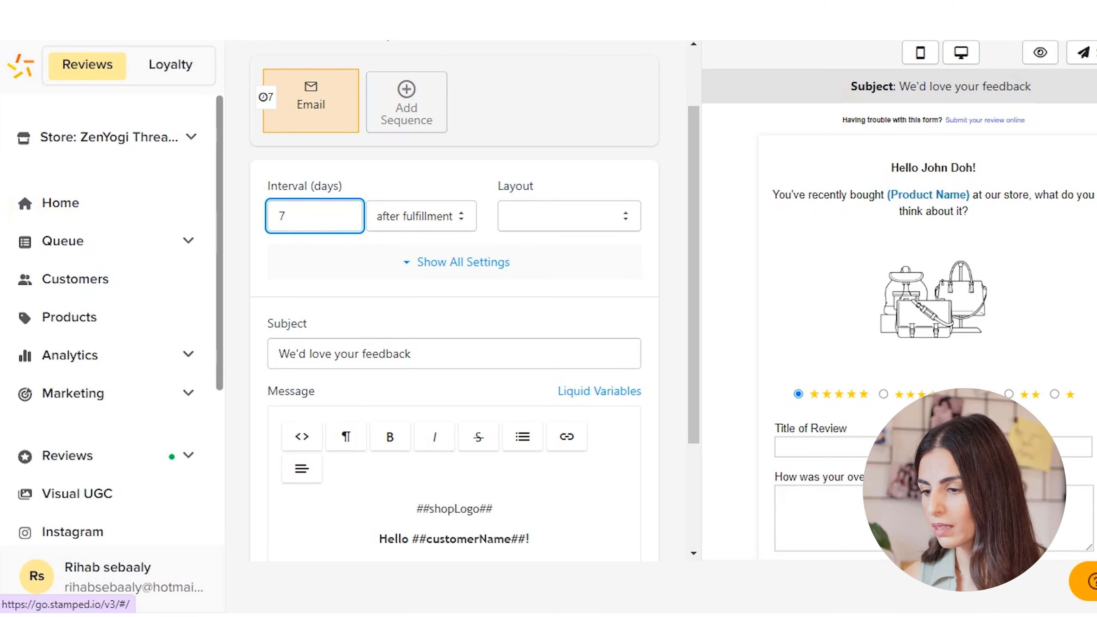
pyautogui.click(569, 216)
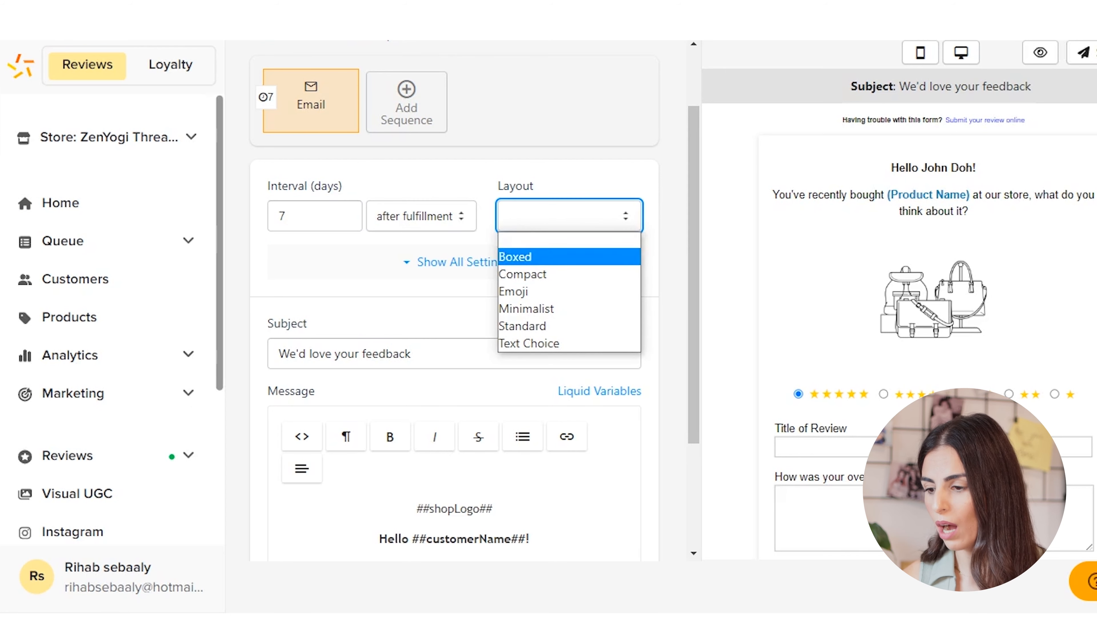
pyautogui.scroll(-4, 561, 259)
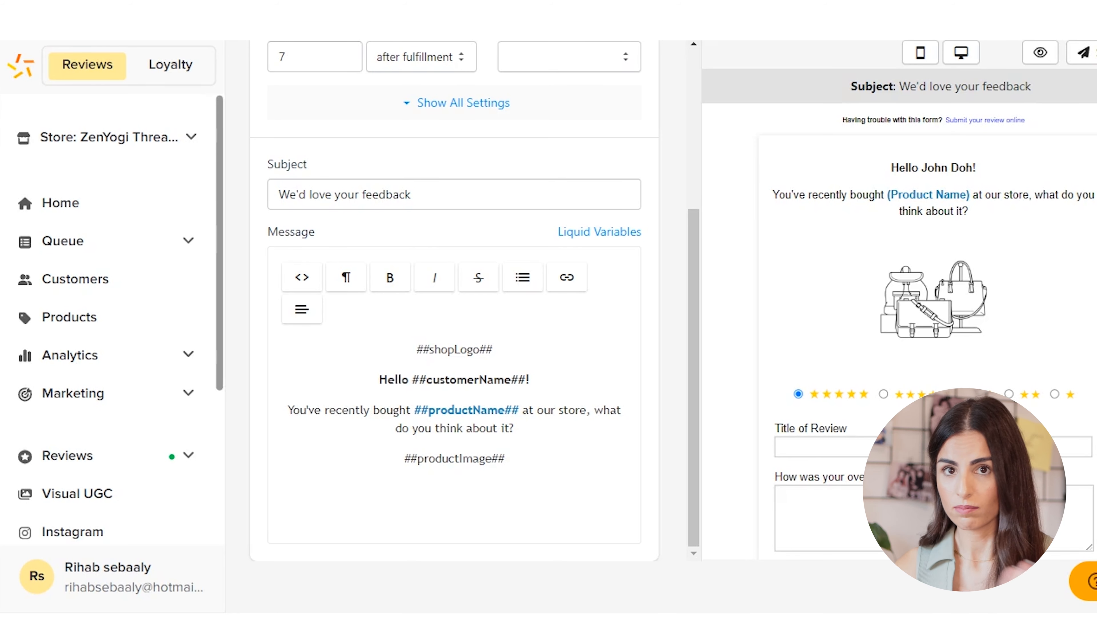
pyautogui.scroll(5, 453, 302)
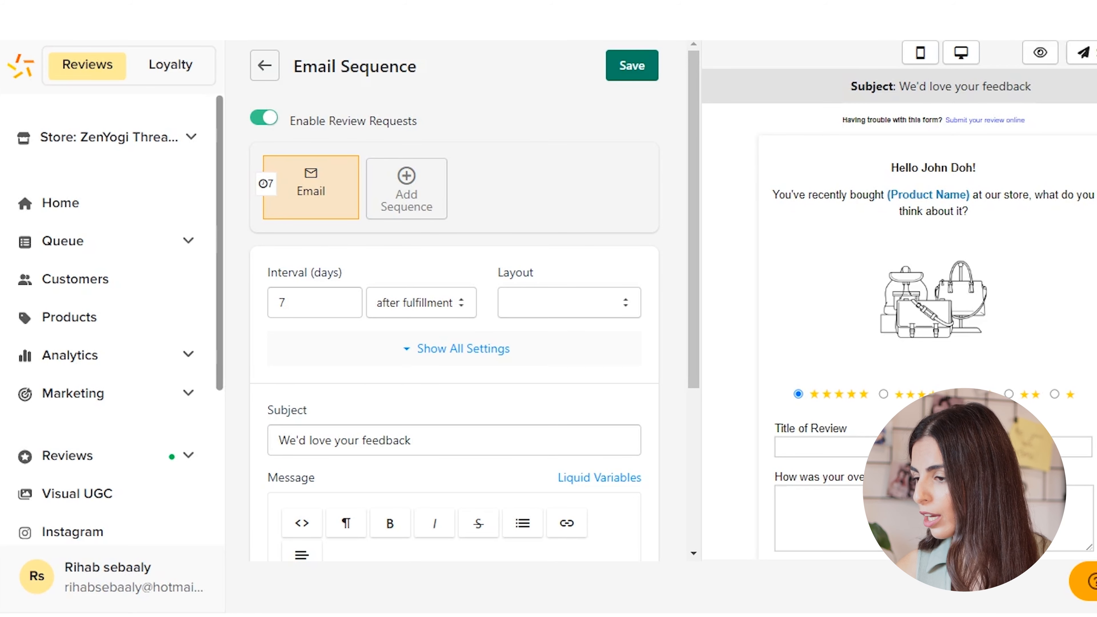
# - Compare the mobile and desktop previews of the review request email and save the email sequence
pyautogui.click(920, 53)
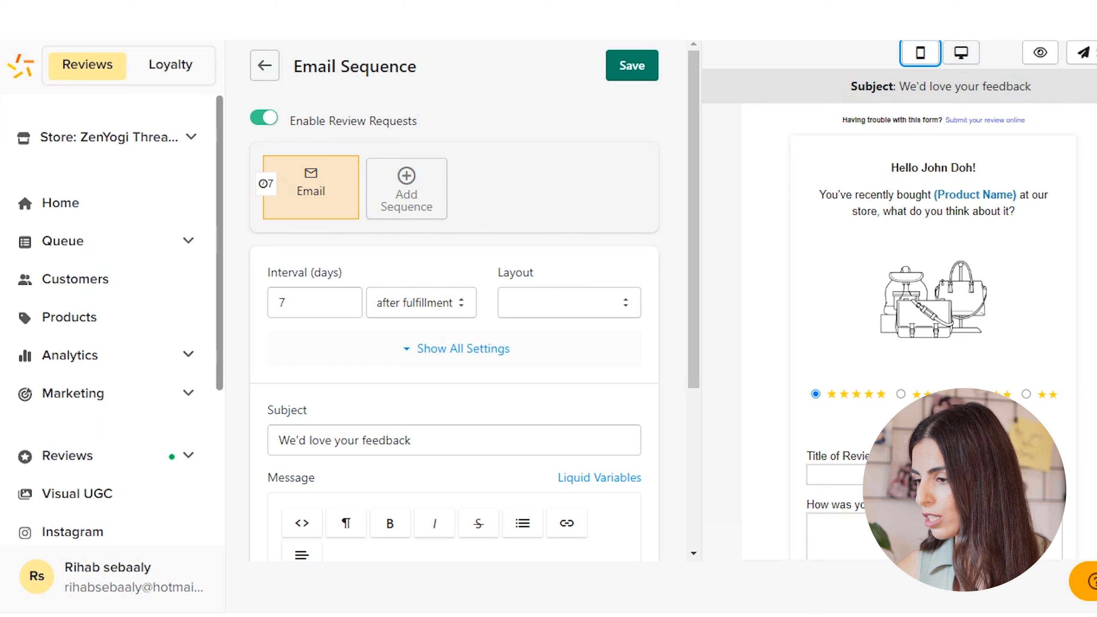
pyautogui.click(961, 53)
pyautogui.click(920, 52)
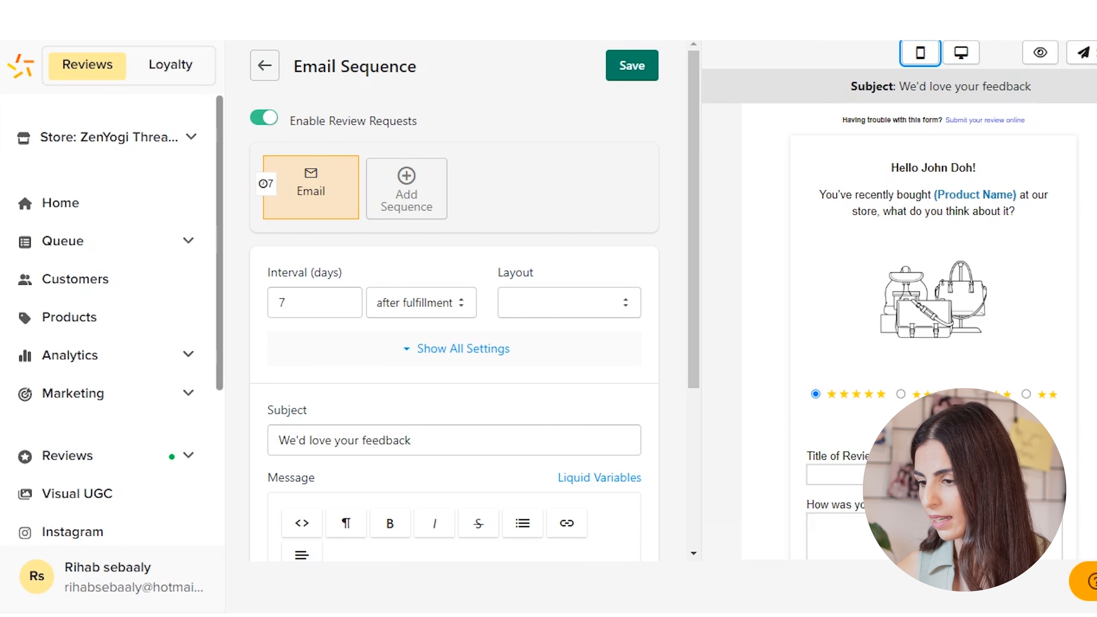
pyautogui.click(632, 66)
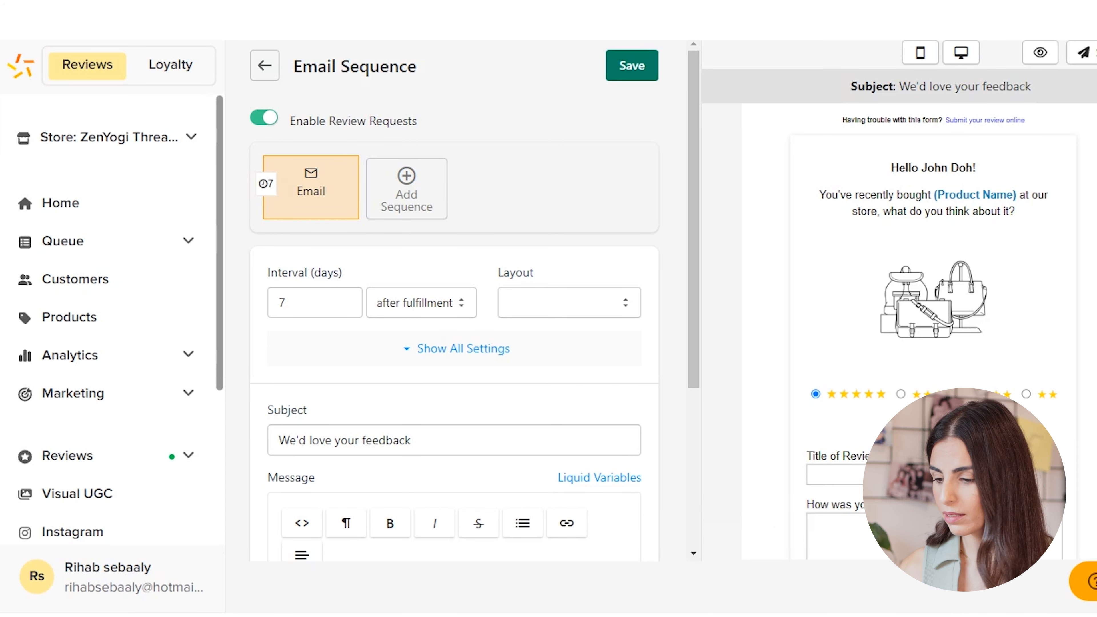
# - Return to the Stamped onboarding checklist and expand the Customize your widgets item
pyautogui.click(264, 65)
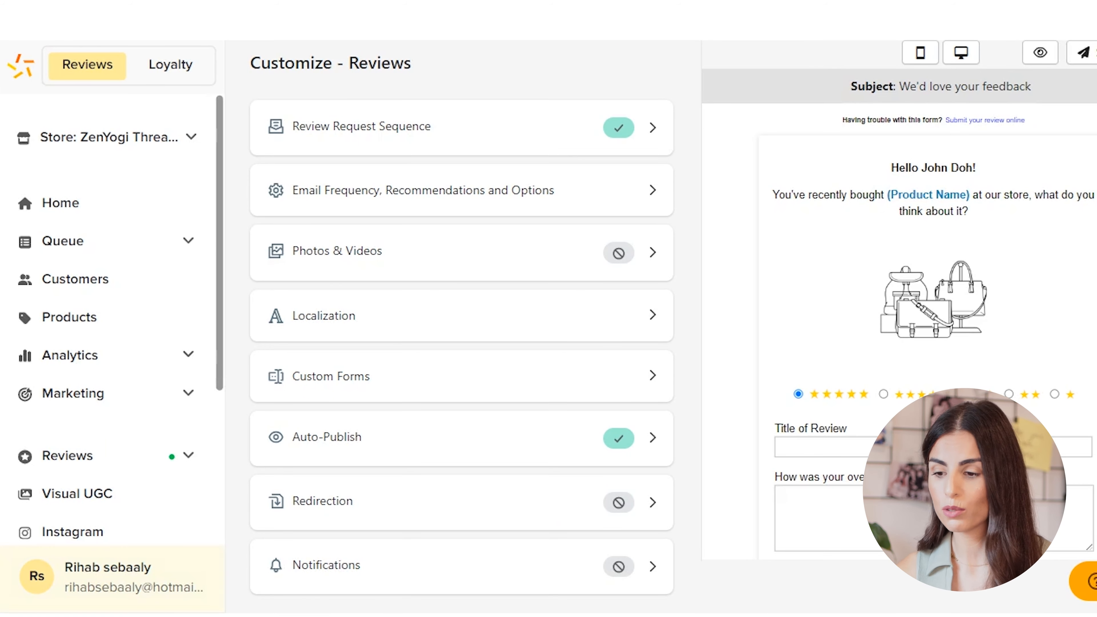
pyautogui.click(61, 203)
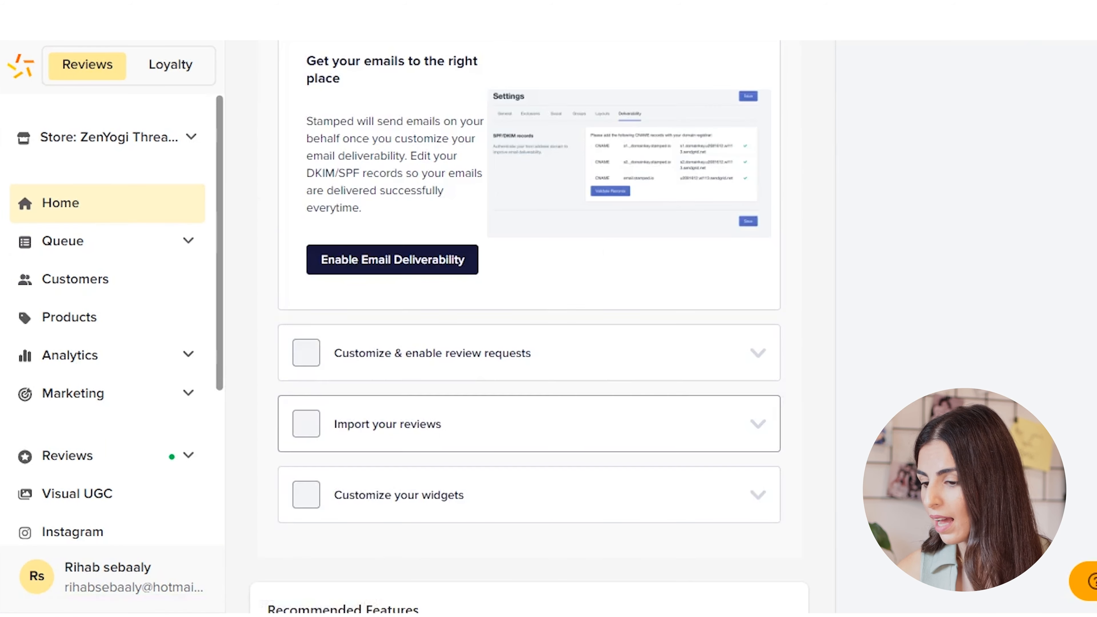
pyautogui.scroll(-5, 527, 324)
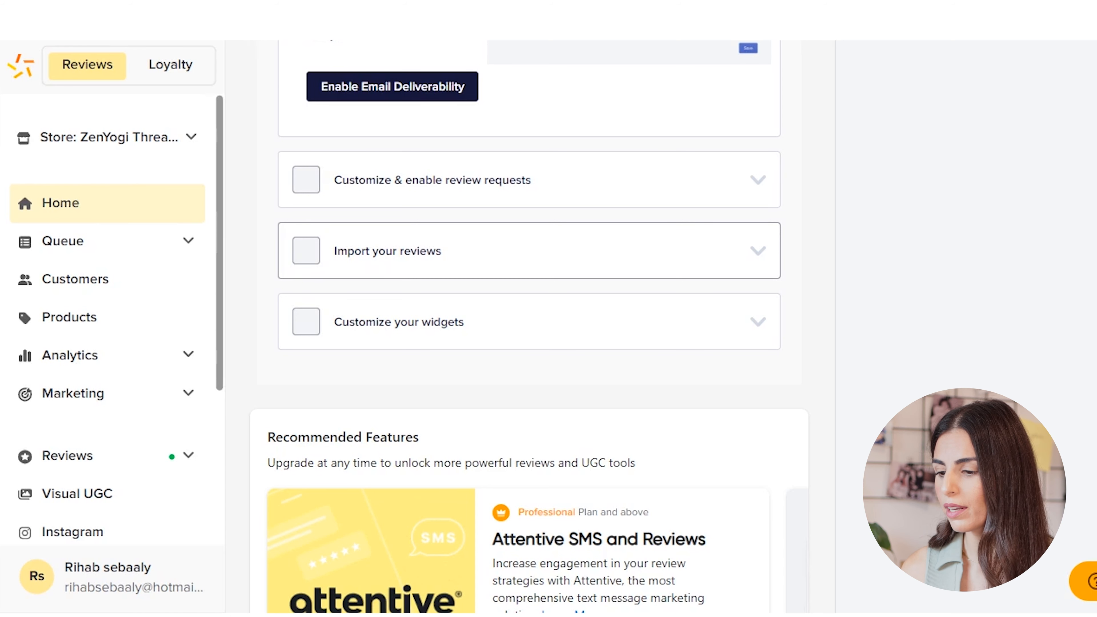
pyautogui.click(758, 322)
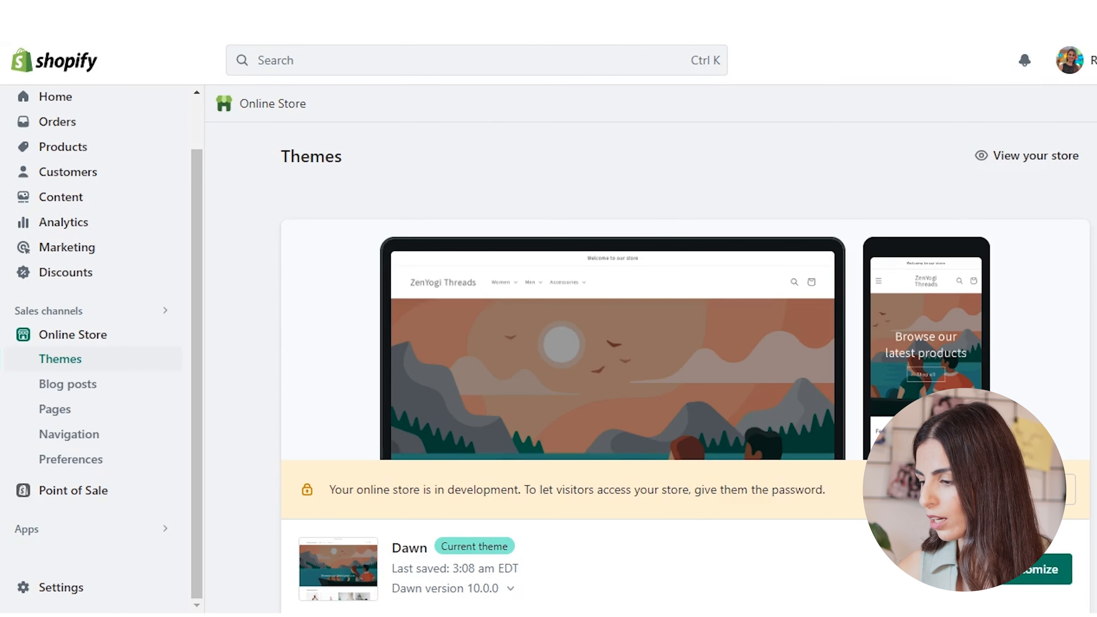
# - Customize the Dawn theme in Shopify, check its app embeds, and open the Default product template's sections
pyautogui.click(1031, 569)
pyautogui.click(21, 185)
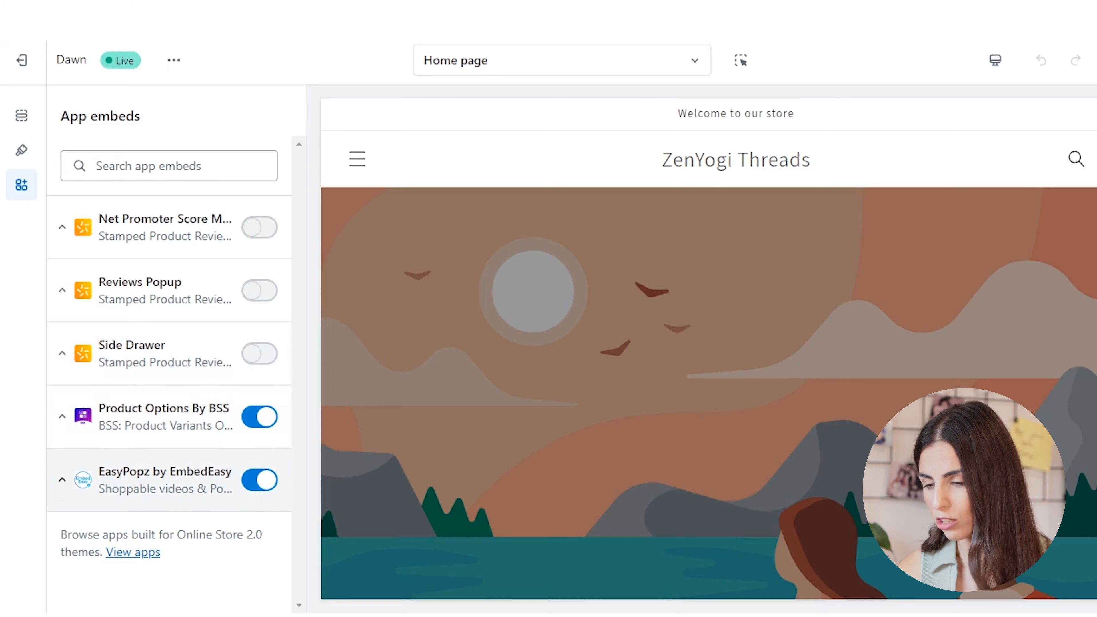
pyautogui.click(561, 60)
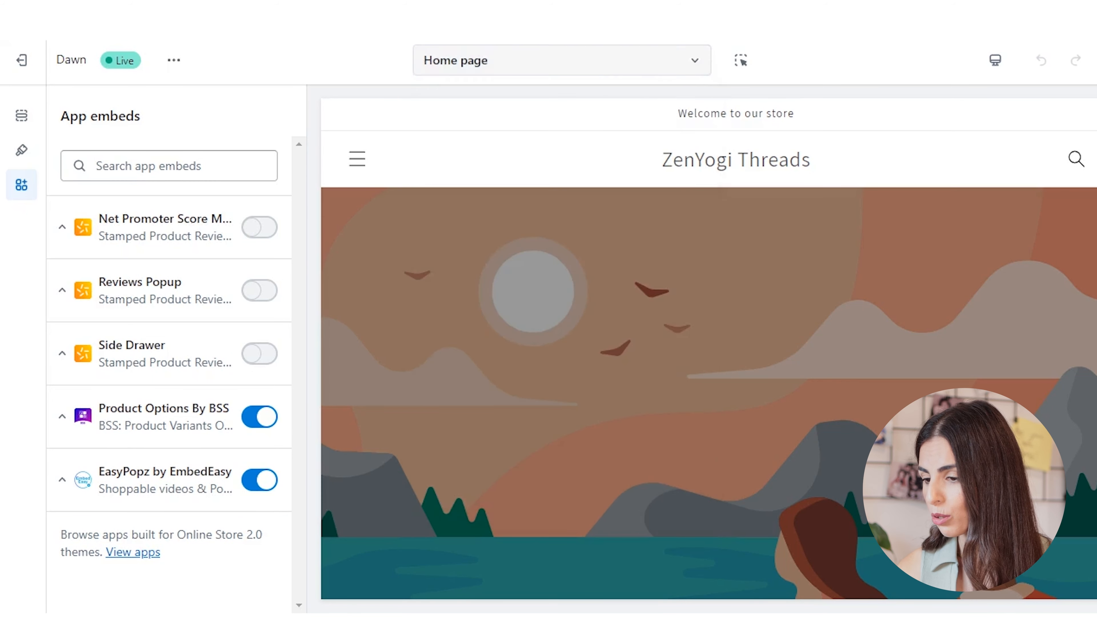
pyautogui.click(561, 60)
pyautogui.click(470, 193)
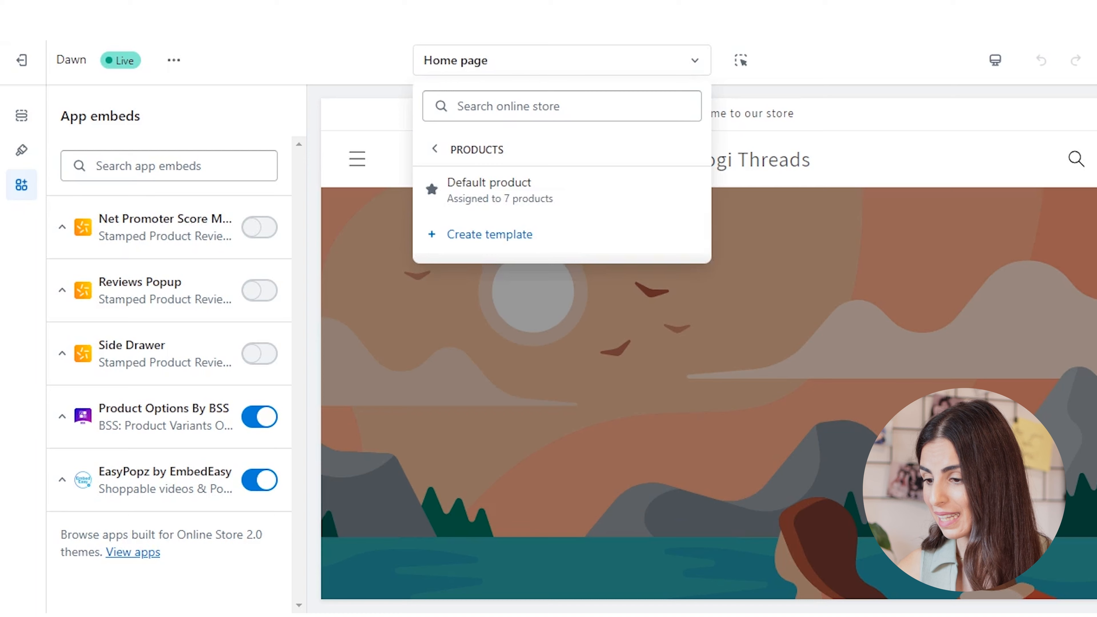
pyautogui.click(489, 189)
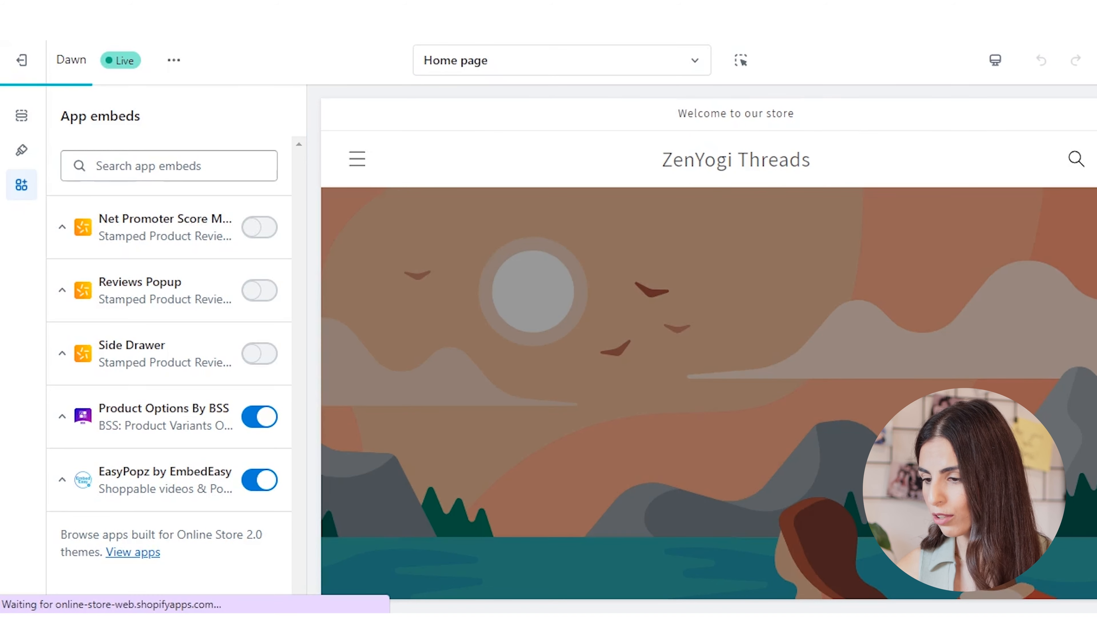
pyautogui.click(21, 115)
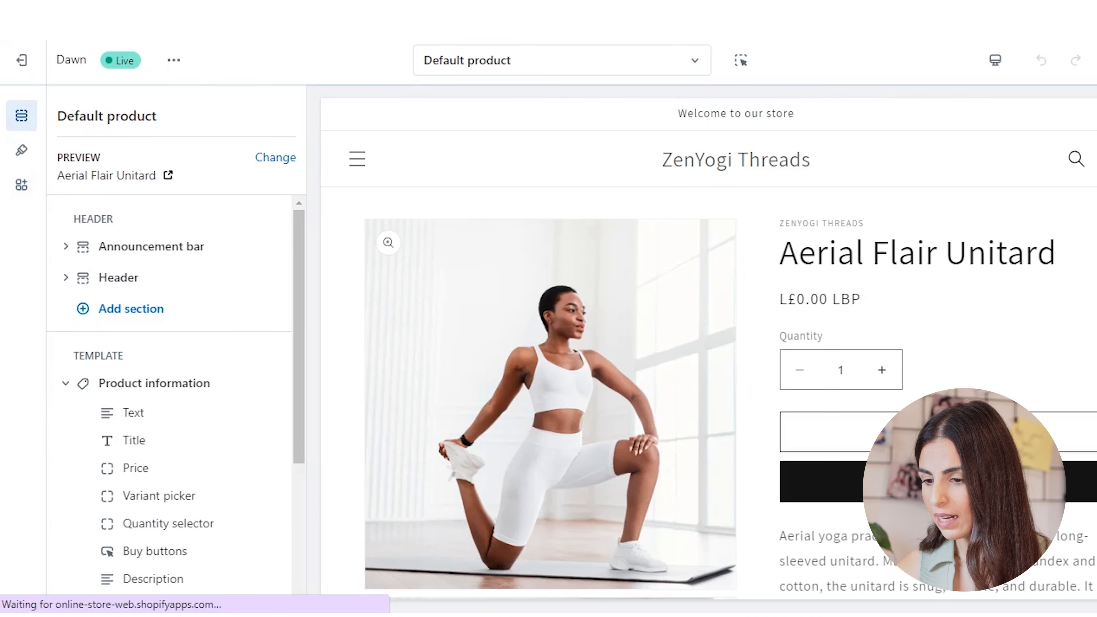
# - Browse the Stamped app sections available for the Default product template
pyautogui.scroll(-5, 172, 410)
pyautogui.click(131, 471)
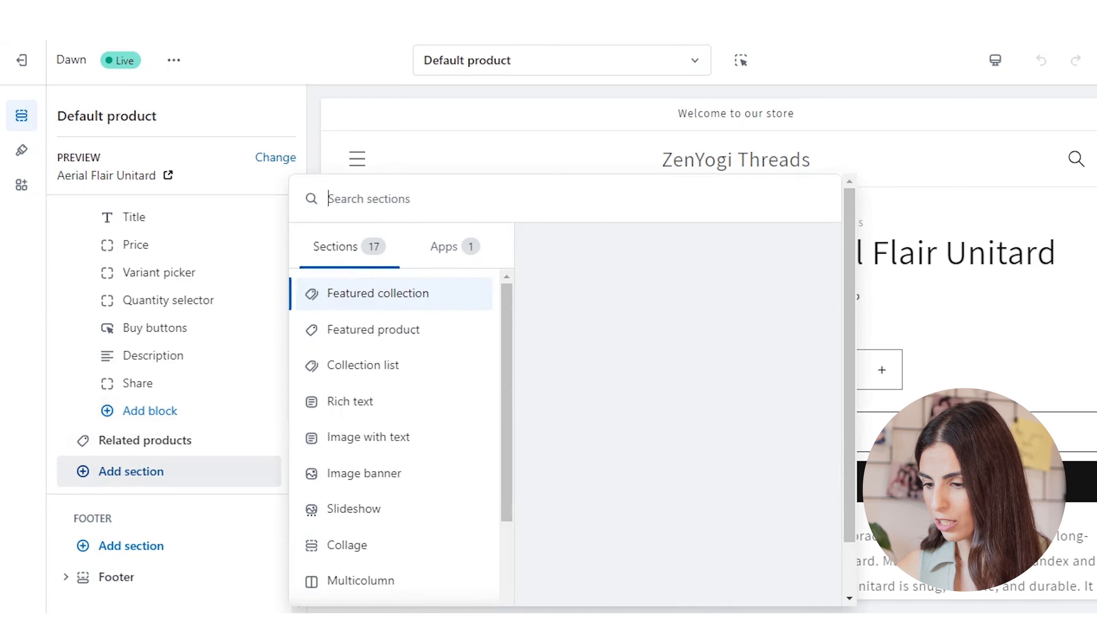
pyautogui.click(444, 246)
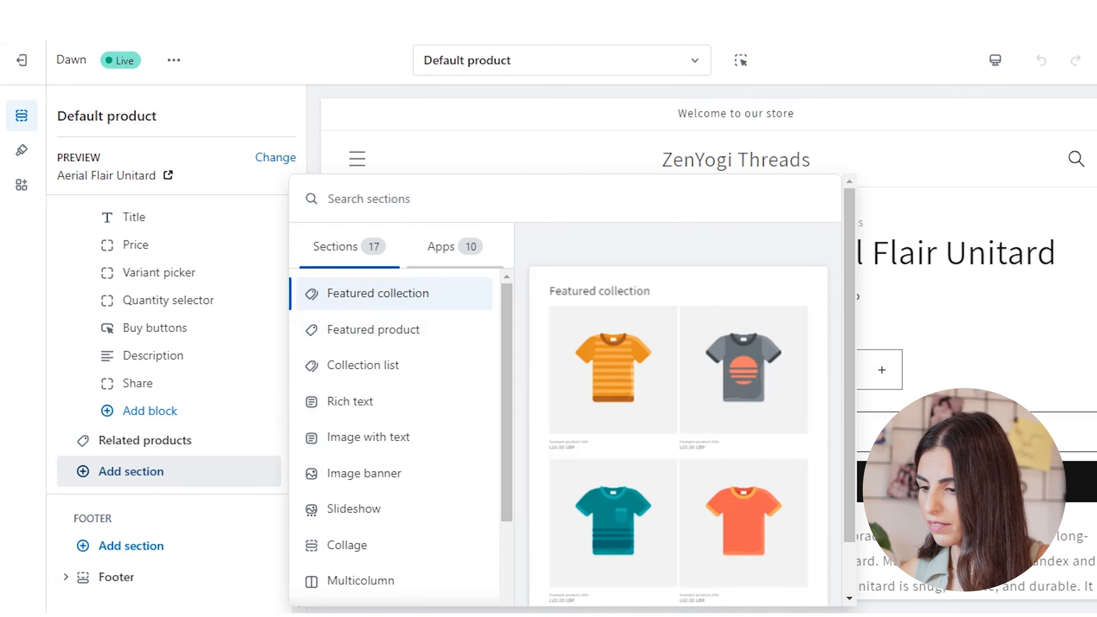
pyautogui.click(444, 247)
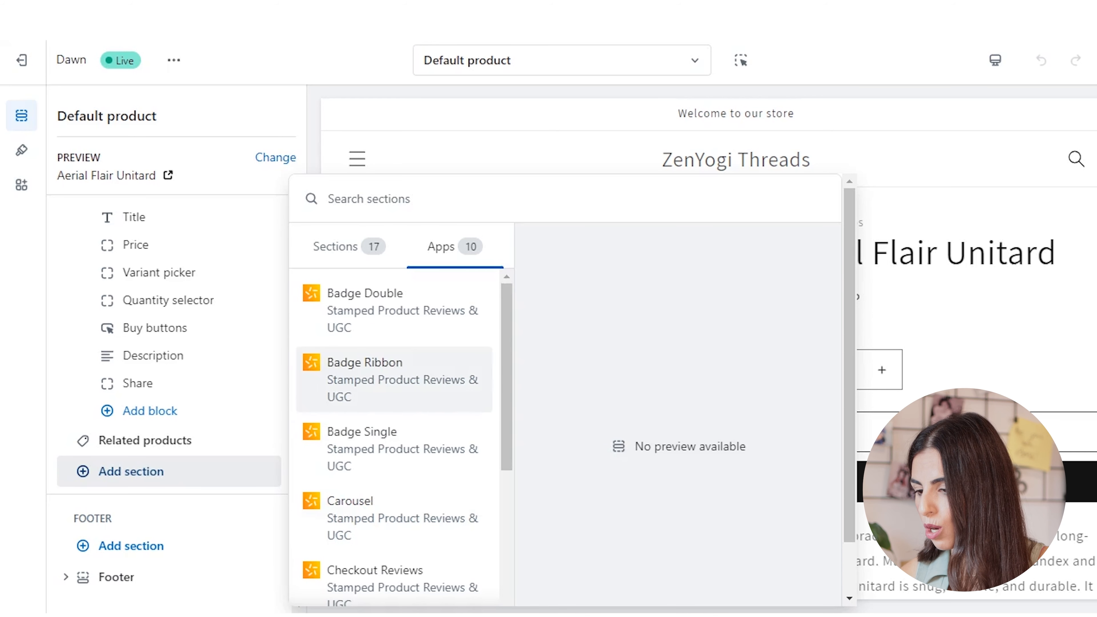
pyautogui.scroll(-5, 393, 437)
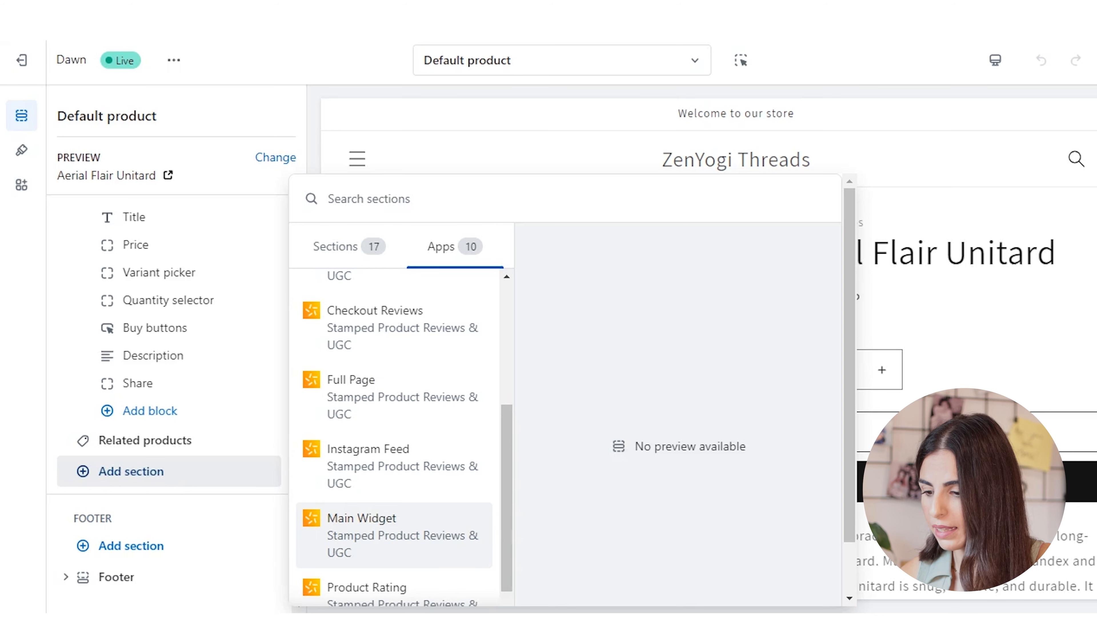
pyautogui.scroll(-2, 393, 527)
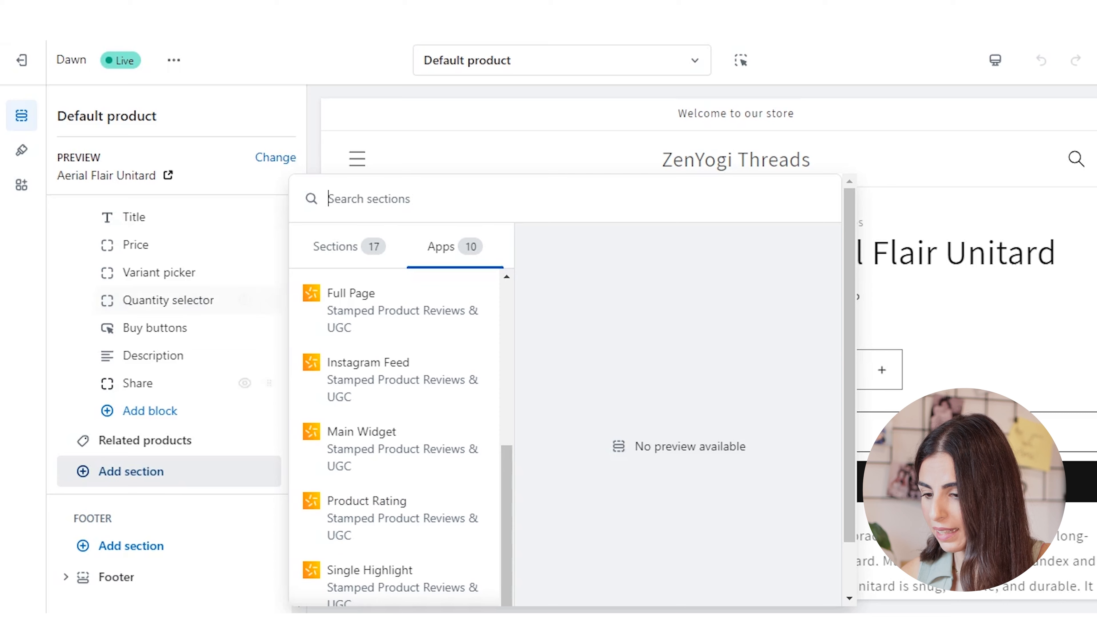
# - Add the Stamped Product Rating block to the product information section and place it directly below the Title
pyautogui.click(143, 411)
pyautogui.scroll(-6, 394, 375)
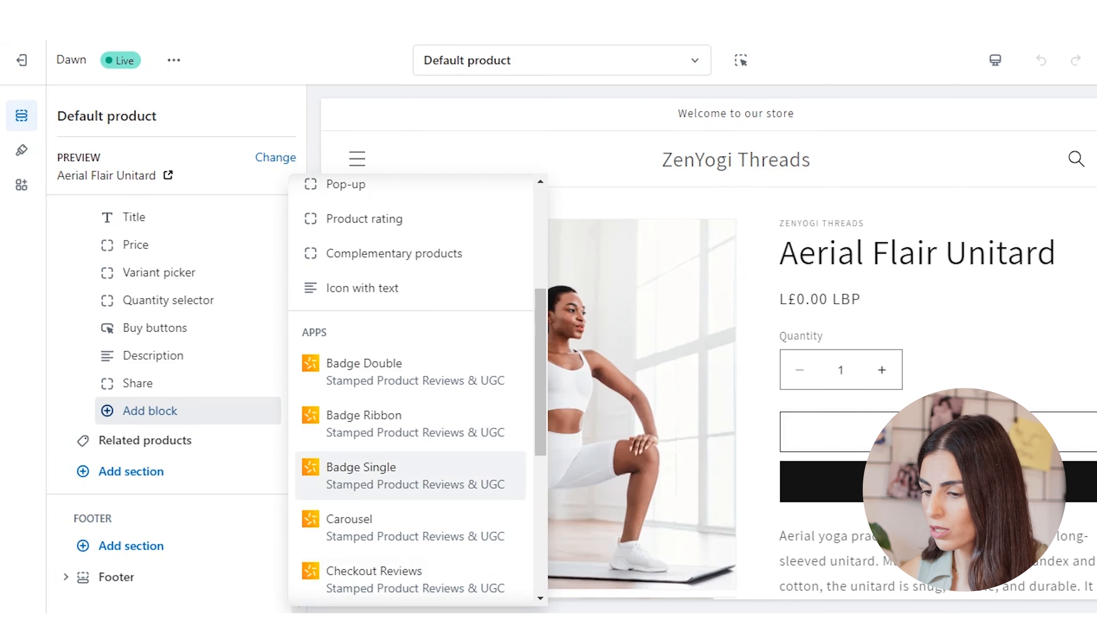
pyautogui.scroll(-6, 394, 475)
pyautogui.click(389, 520)
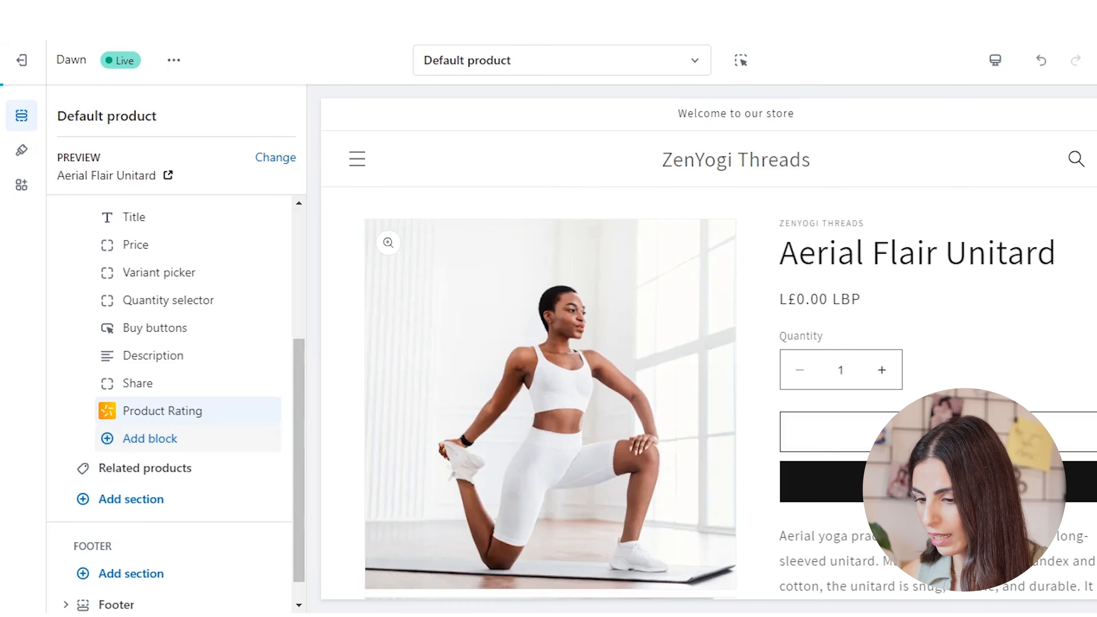
pyautogui.moveTo(270, 410)
pyautogui.mouseDown()
pyautogui.moveTo(280, 275)
pyautogui.moveTo(279, 426)
pyautogui.moveTo(279, 417)
pyautogui.mouseUp()
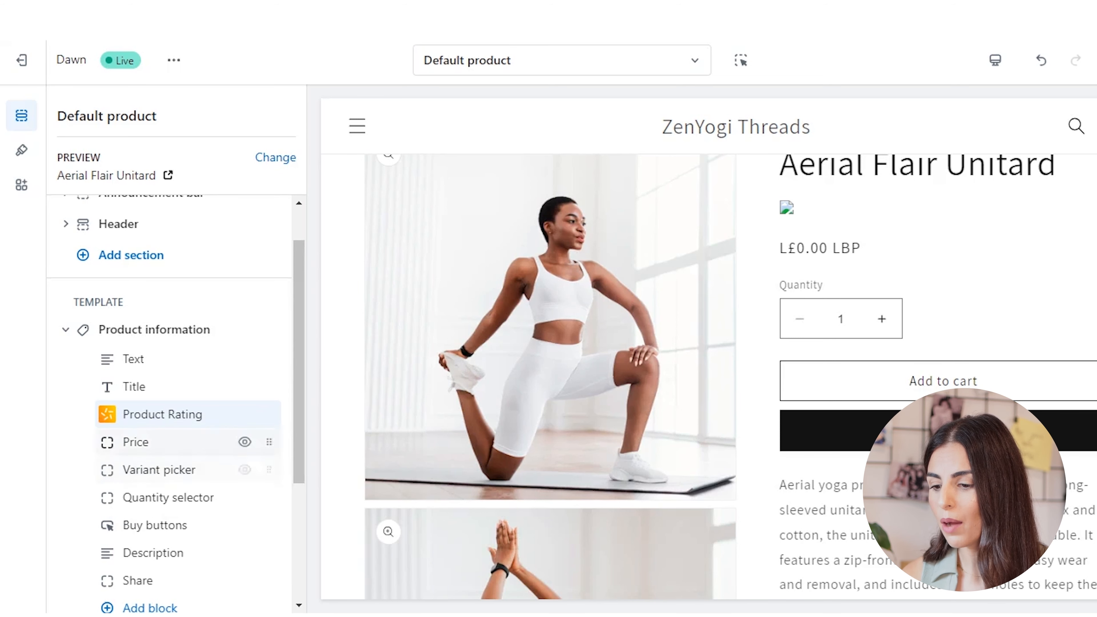
# - Examine the Product Rating block's configuration fields and follow its link to the Stamped dashboard's API settings
pyautogui.click(195, 414)
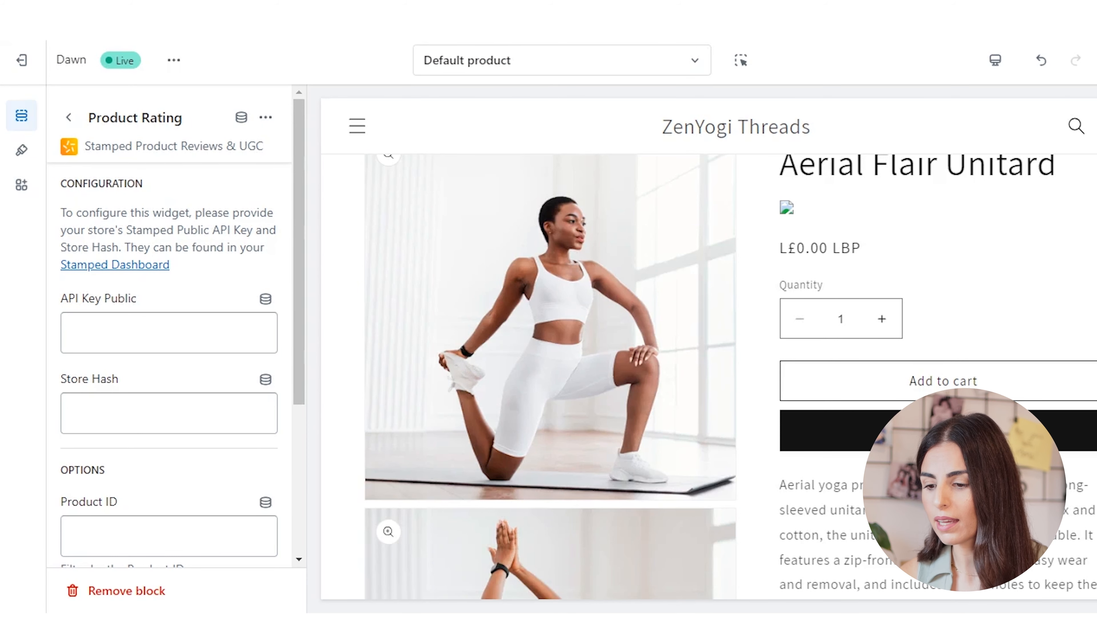
pyautogui.scroll(-2, 168, 345)
pyautogui.scroll(2, 168, 345)
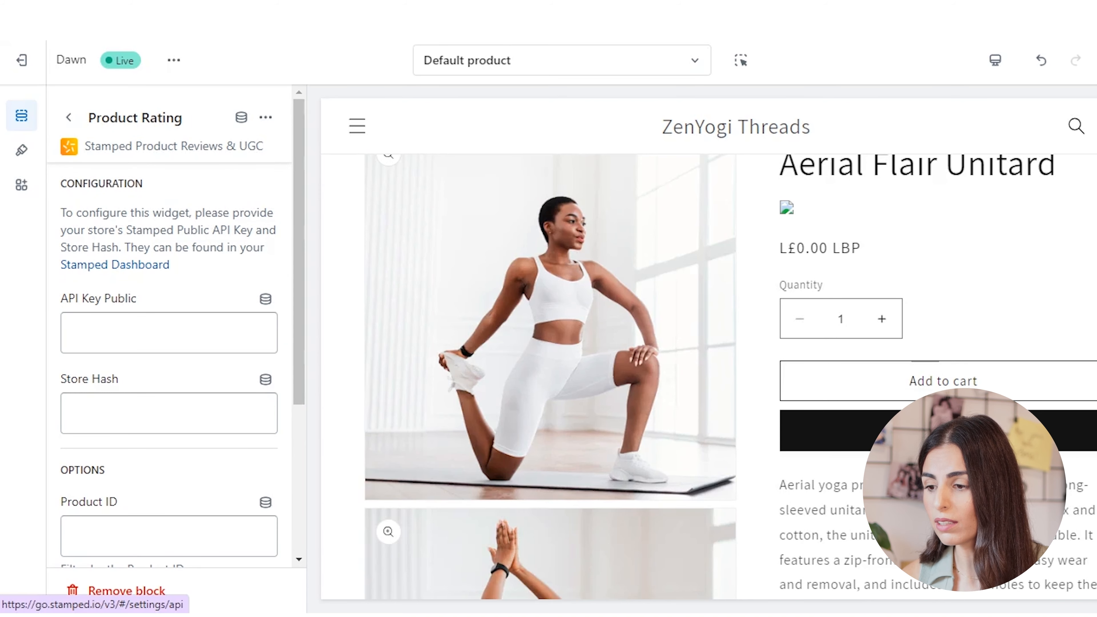
pyautogui.click(114, 264)
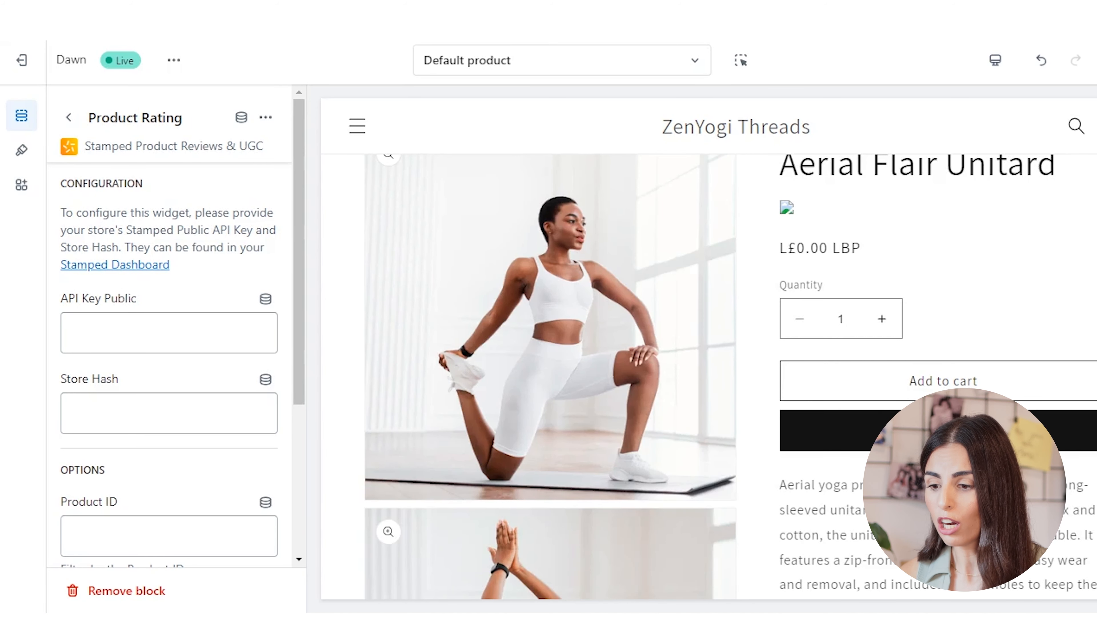
# - Look through the Stamped app sections that can be added below Related products, and recheck the Product Rating block's configuration
pyautogui.click(69, 117)
pyautogui.scroll(-4, 172, 475)
pyautogui.scroll(4, 173, 518)
pyautogui.scroll(-4, 173, 432)
pyautogui.click(131, 471)
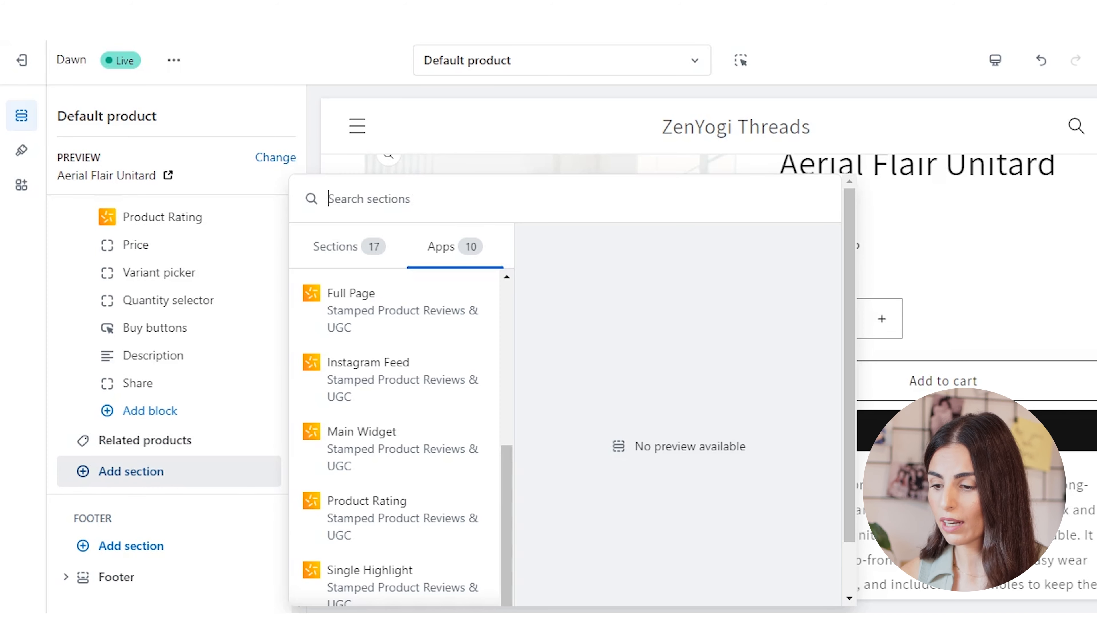
pyautogui.scroll(-1, 393, 402)
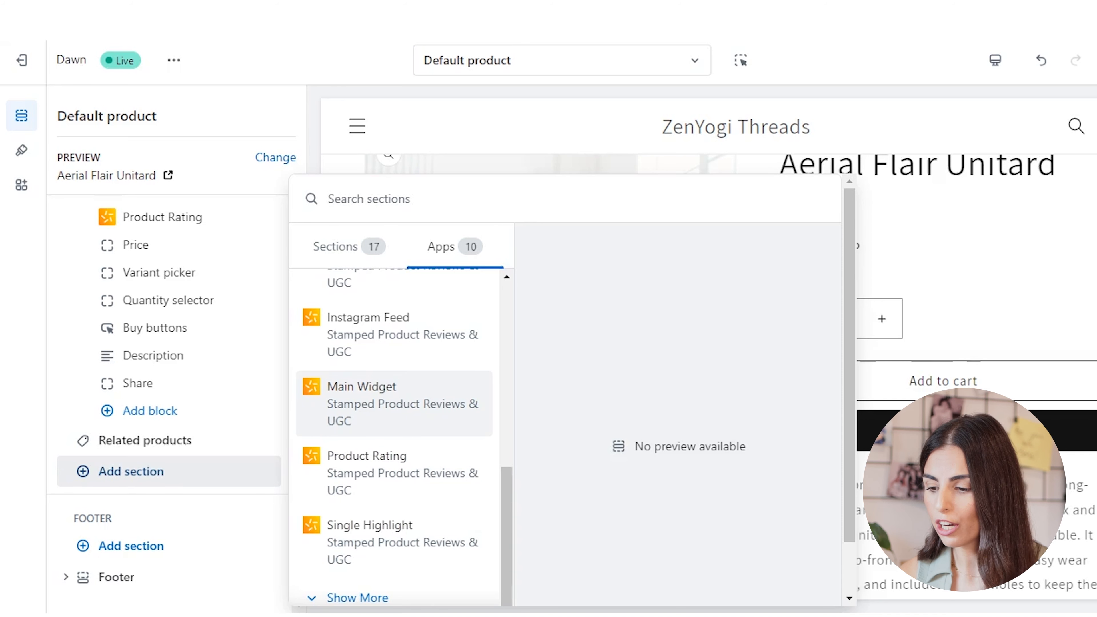
pyautogui.scroll(6, 394, 471)
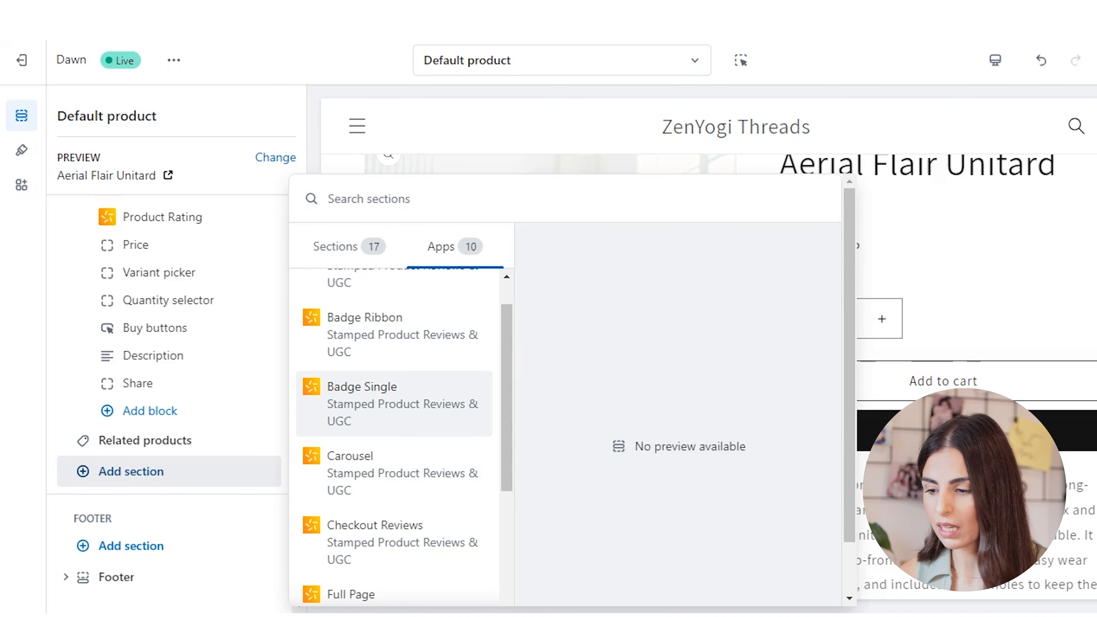
pyautogui.scroll(1, 394, 475)
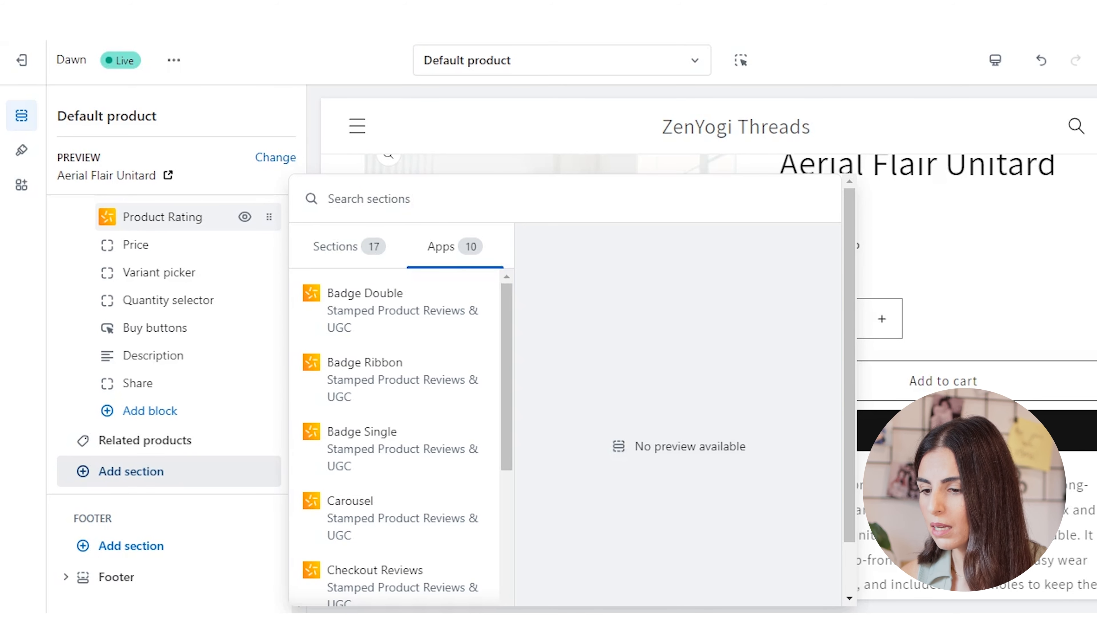
pyautogui.click(163, 217)
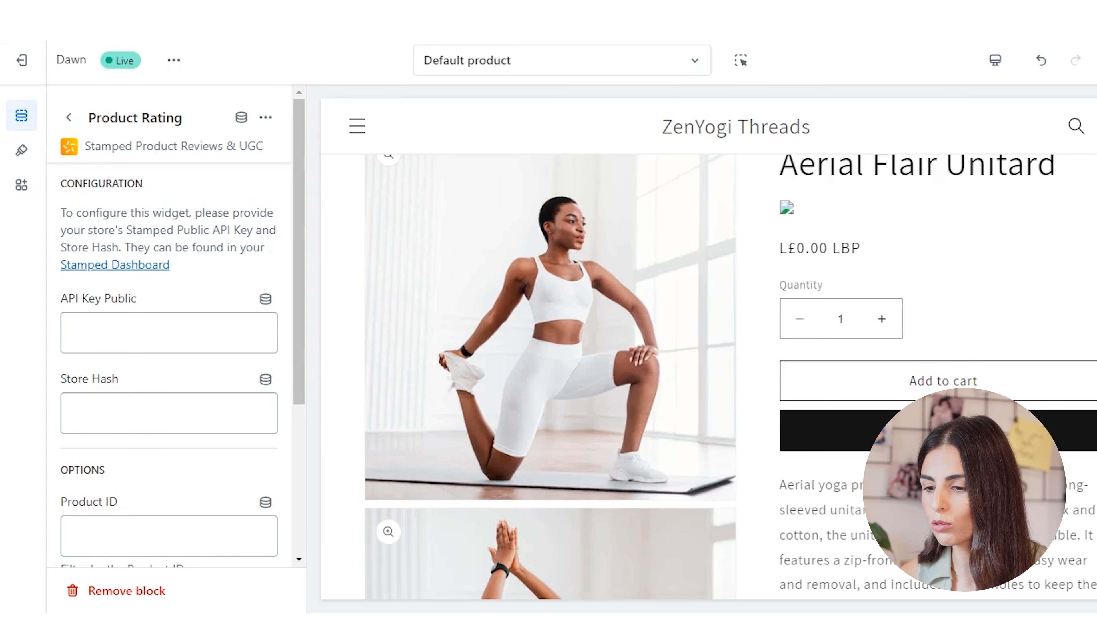
pyautogui.click(68, 117)
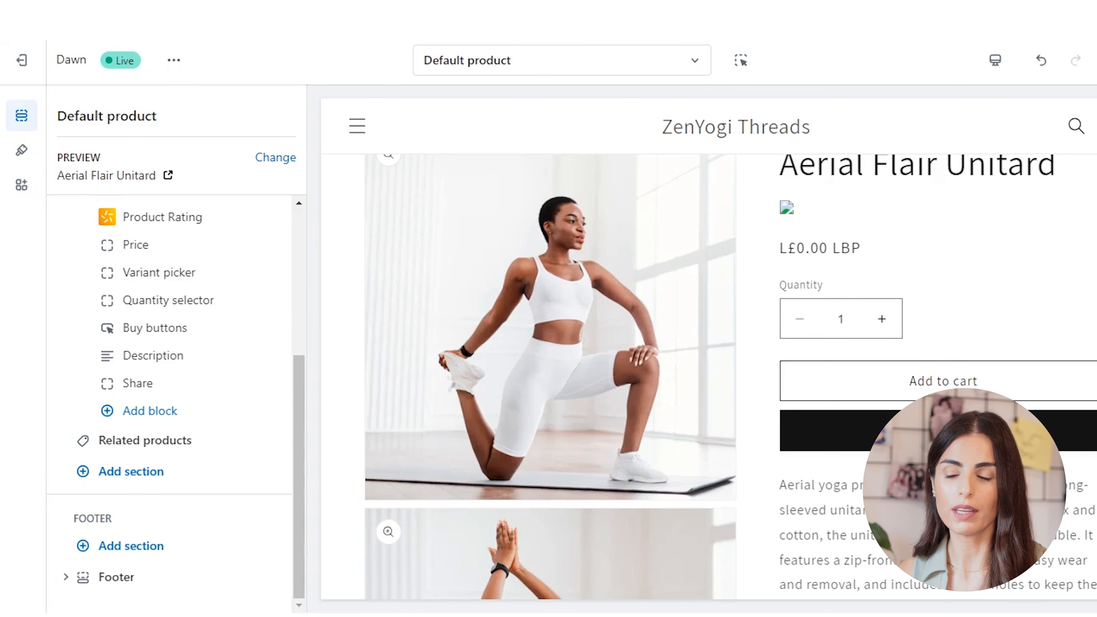
# - Add the Stamped Main Widget as a new app section below Related products in the Default product template
pyautogui.click(131, 470)
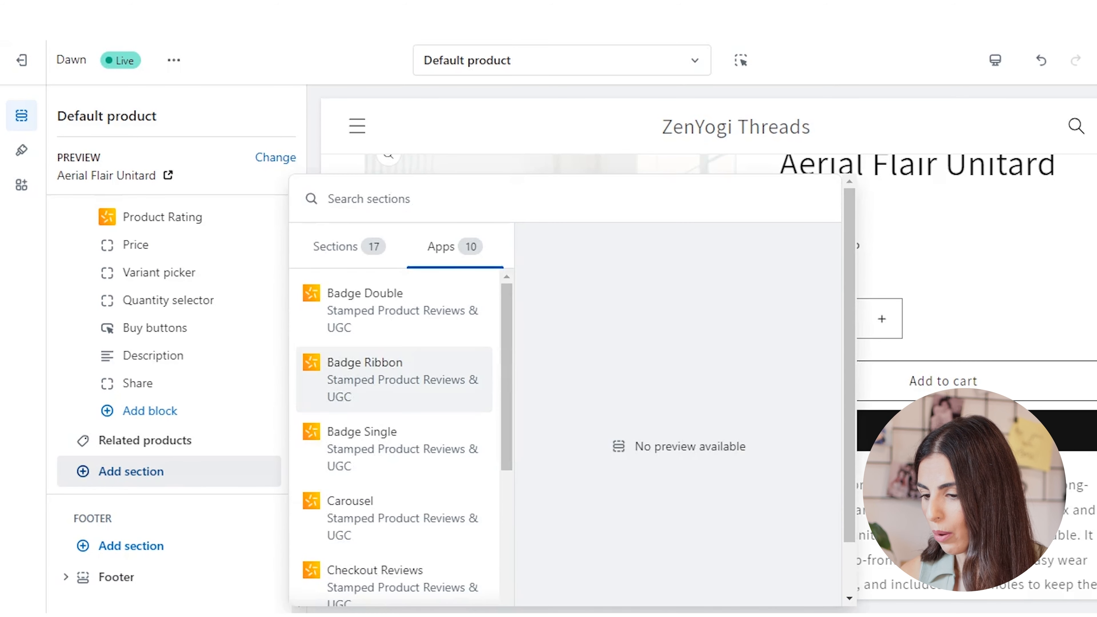
pyautogui.scroll(-5, 394, 379)
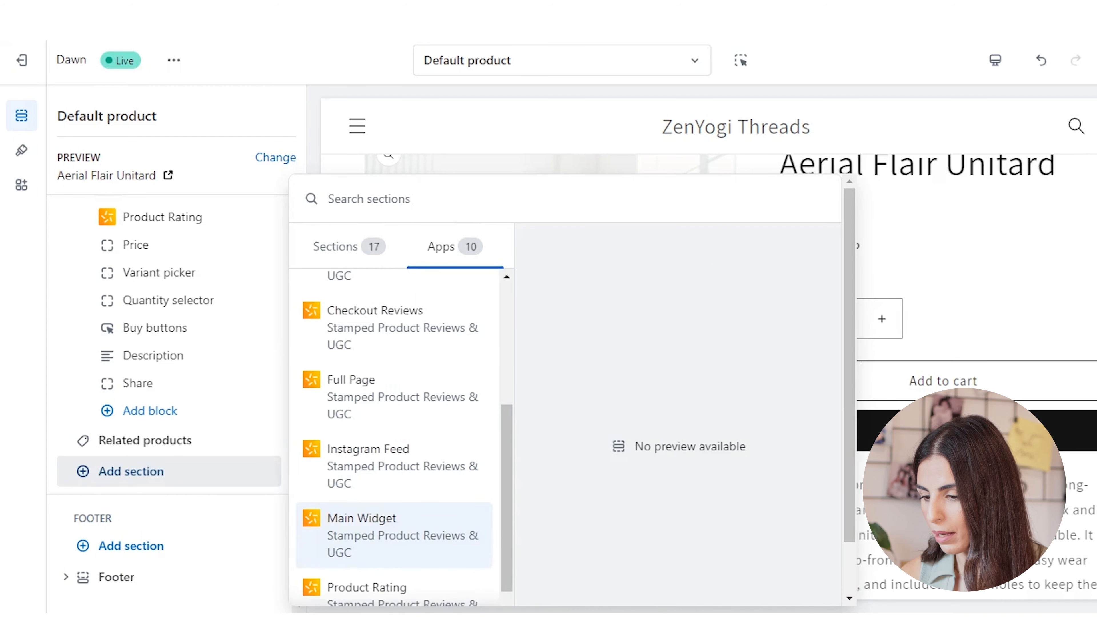
pyautogui.click(394, 535)
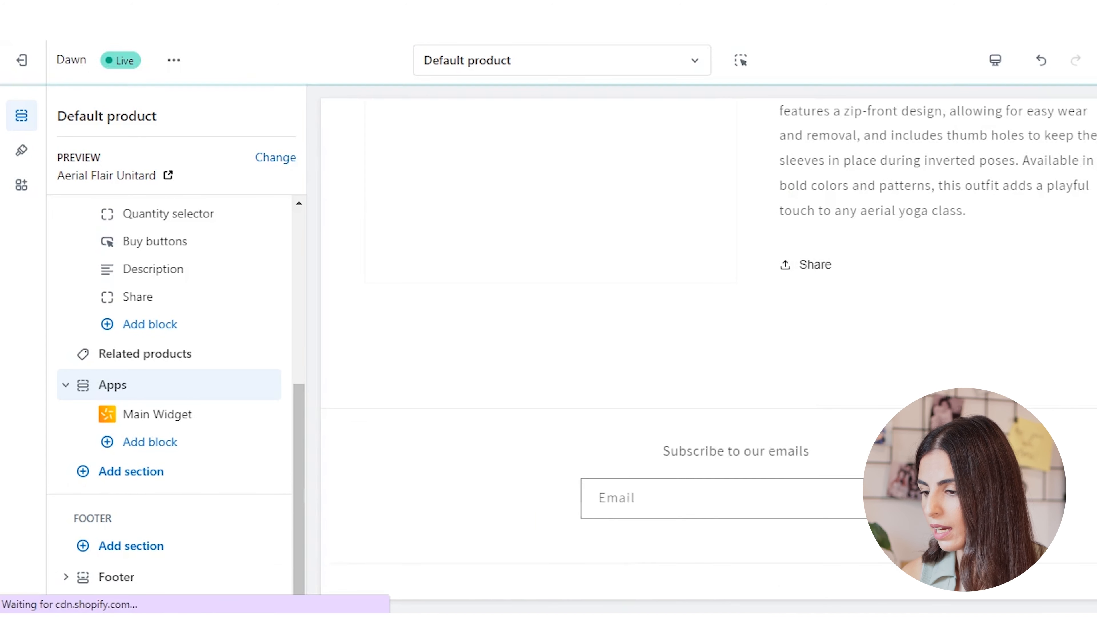